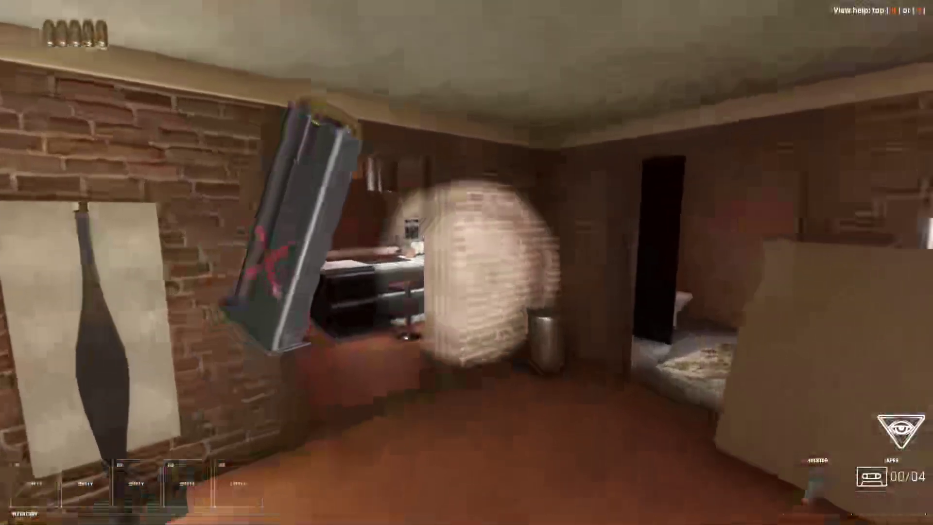
Walk through the bathroom and past the kitchen island, and pick up the magazine from the box.
key("w")
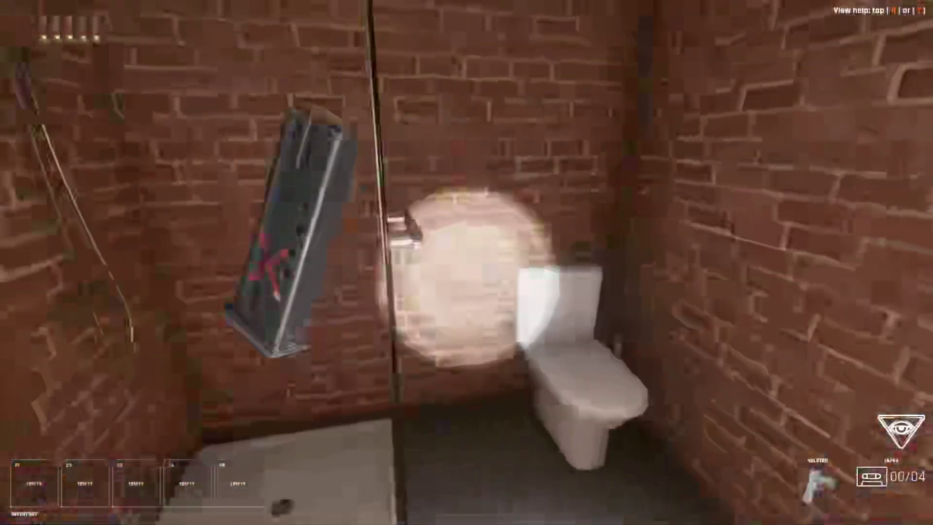
key("w")
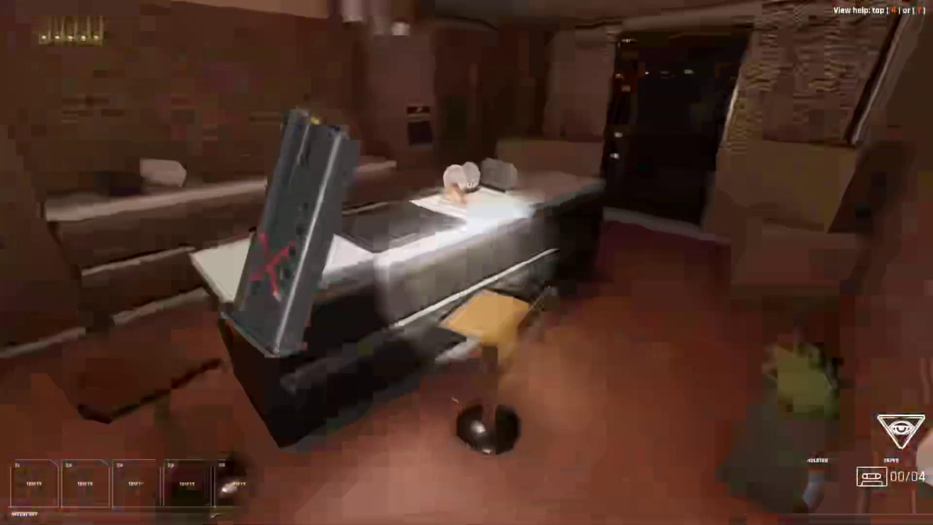
key("w")
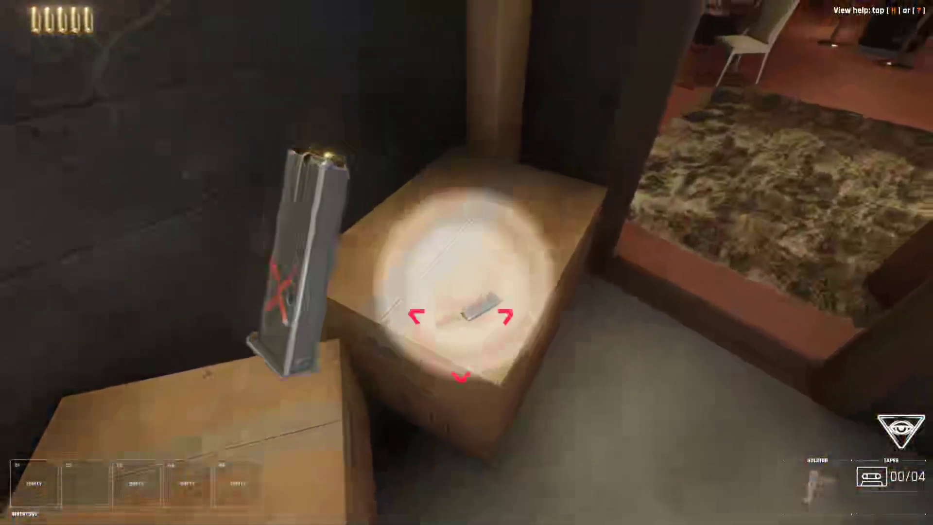
left_click(457, 340)
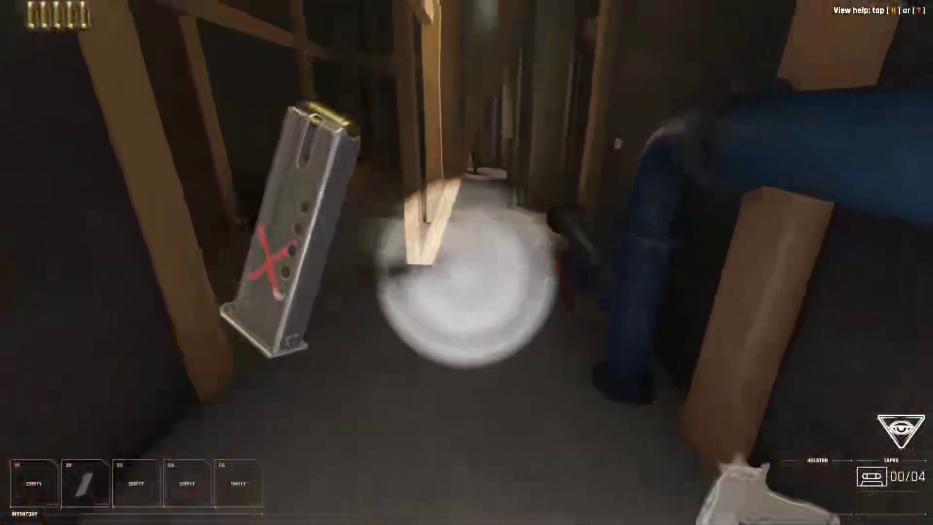
Go through the wooden framing and lit corridor into the lounge, and peek at the robot.
key("w")
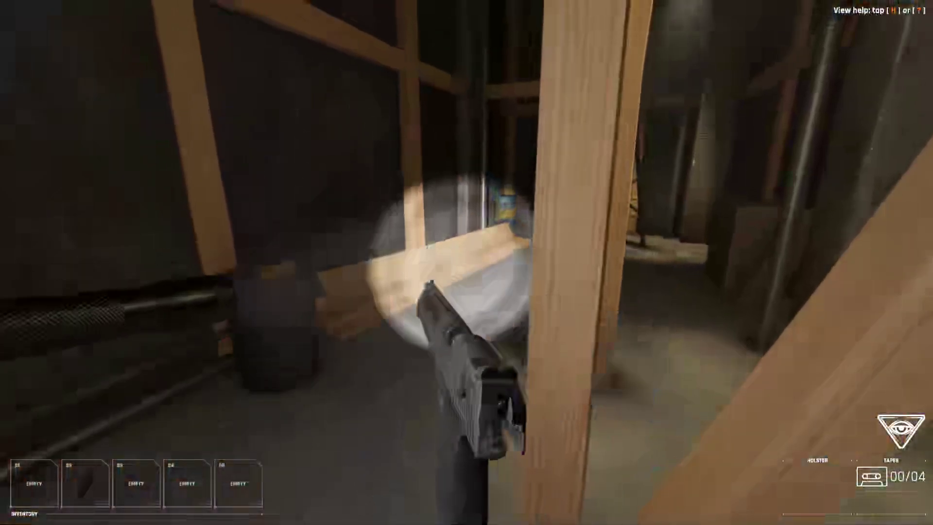
key("w")
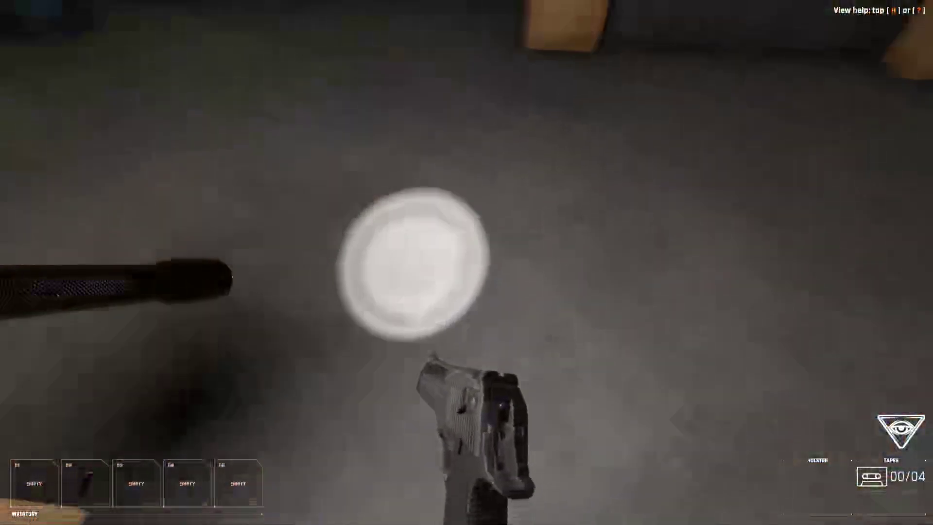
key("w")
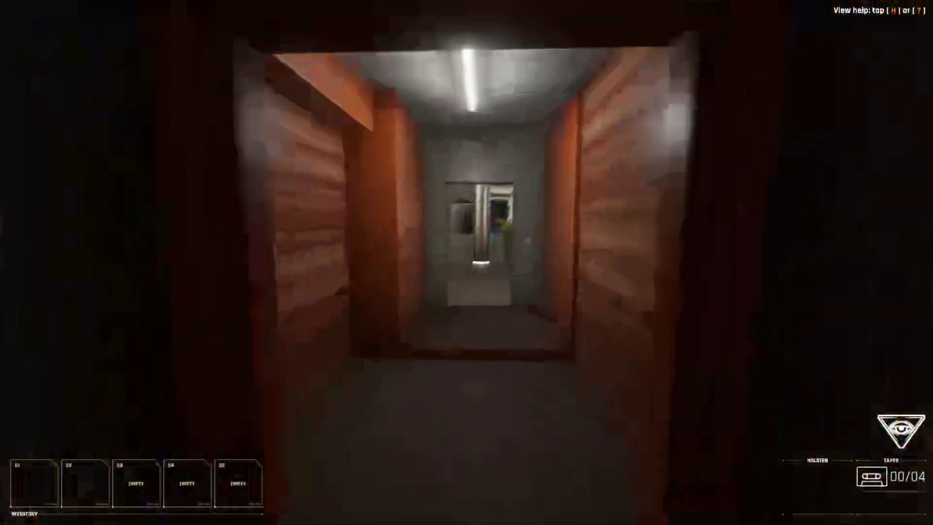
key("w")
key("w")
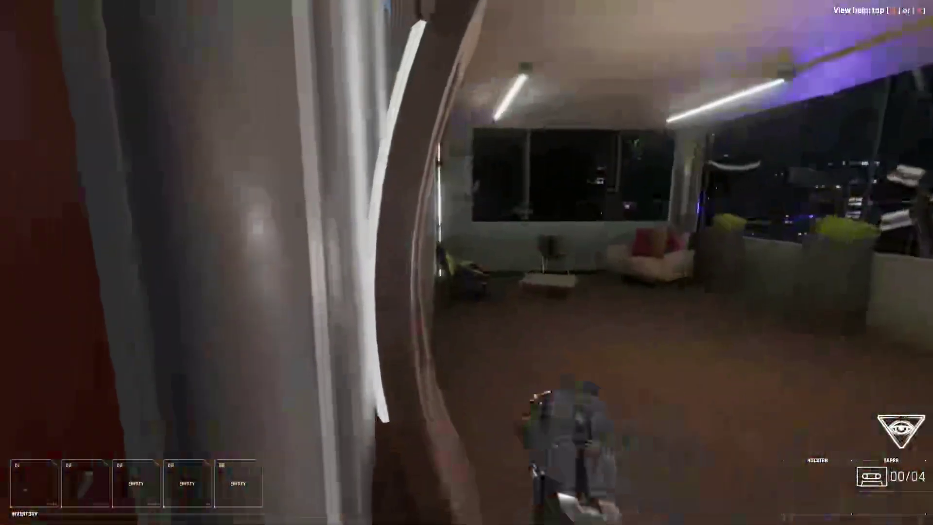
key("w")
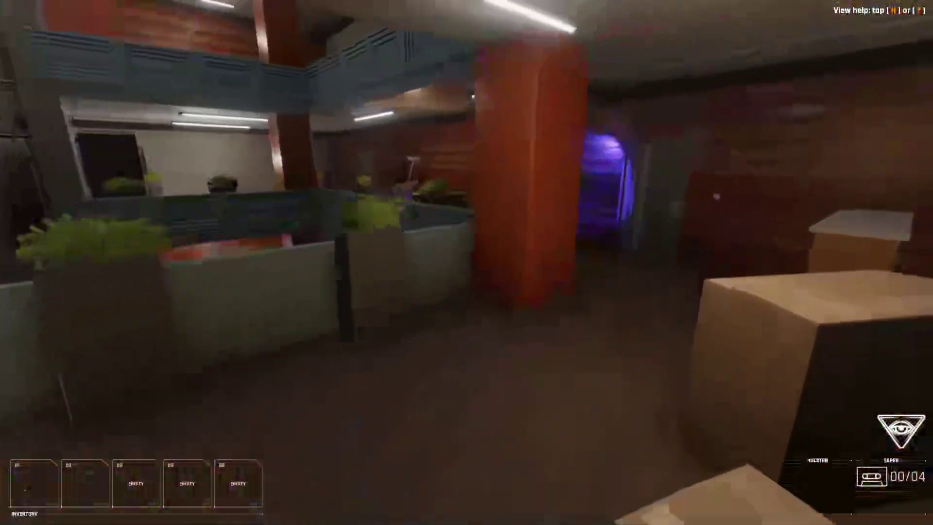
key("w")
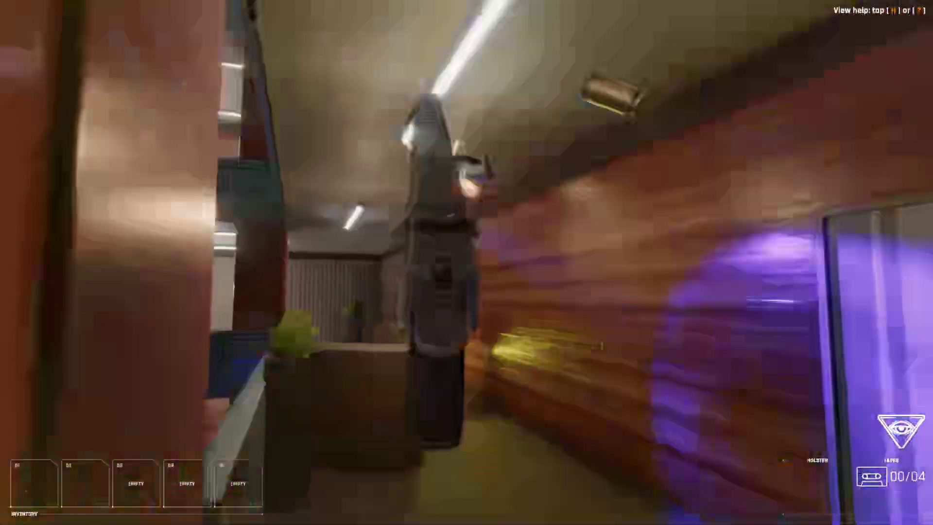
key("w")
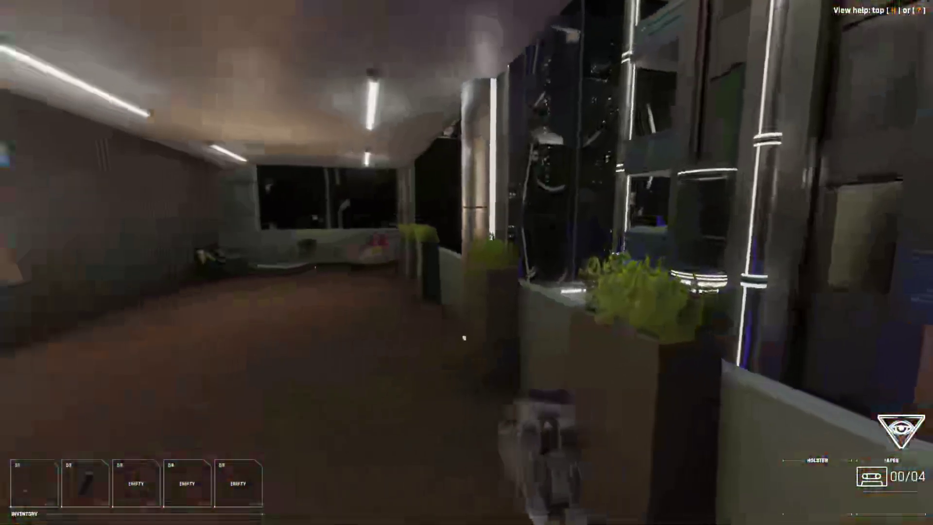
key("w")
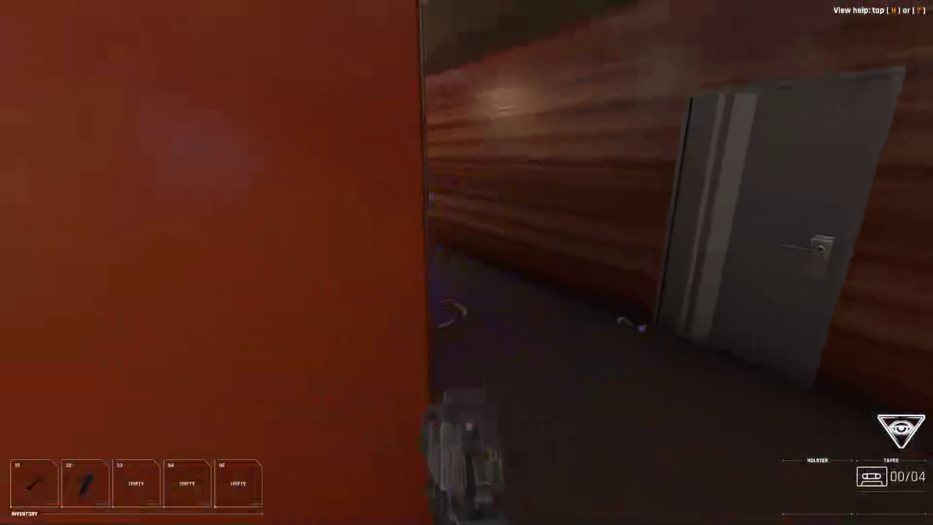
Head down the planter corridor, fire a shot at the wooden wall, and reach the hospital corridor.
key("w")
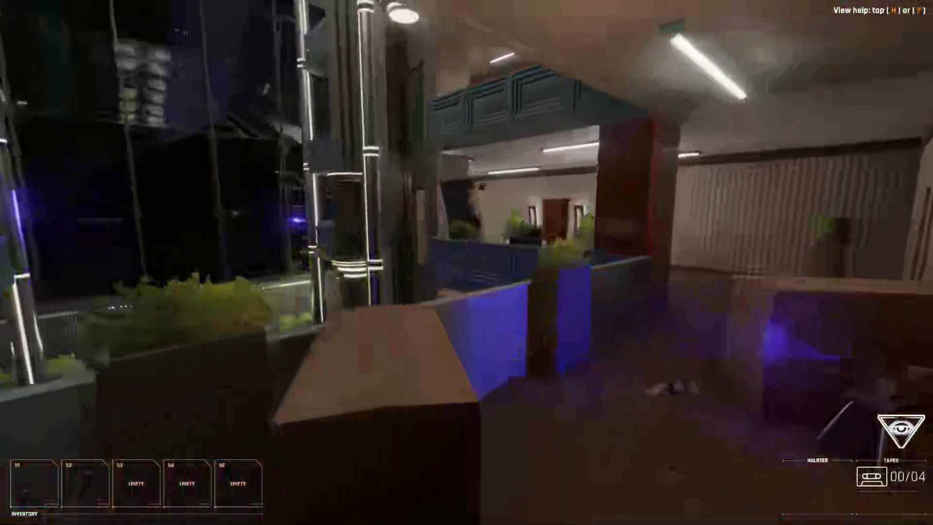
key("w")
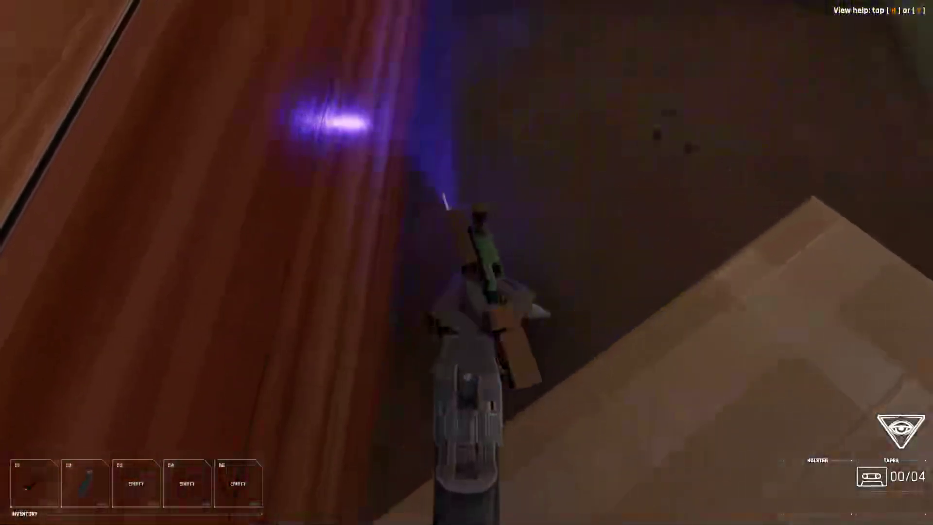
left_click(467, 262)
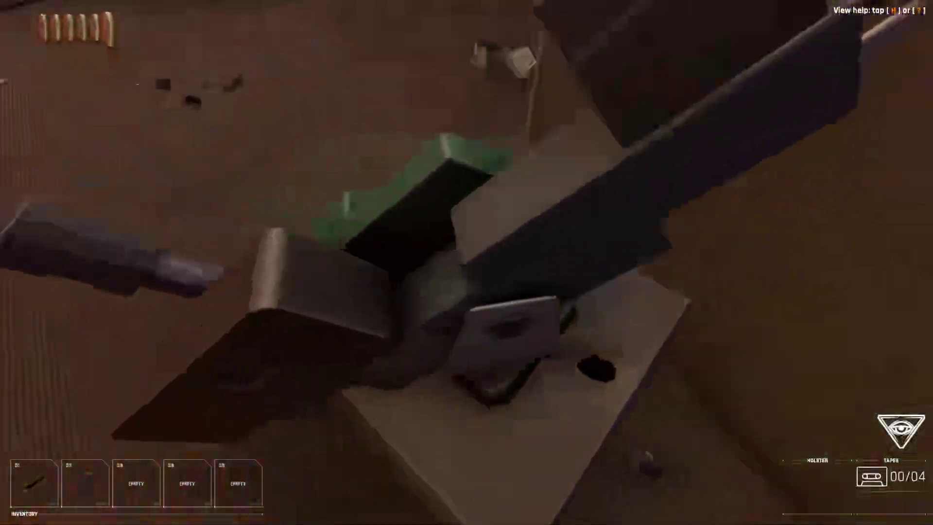
key("w")
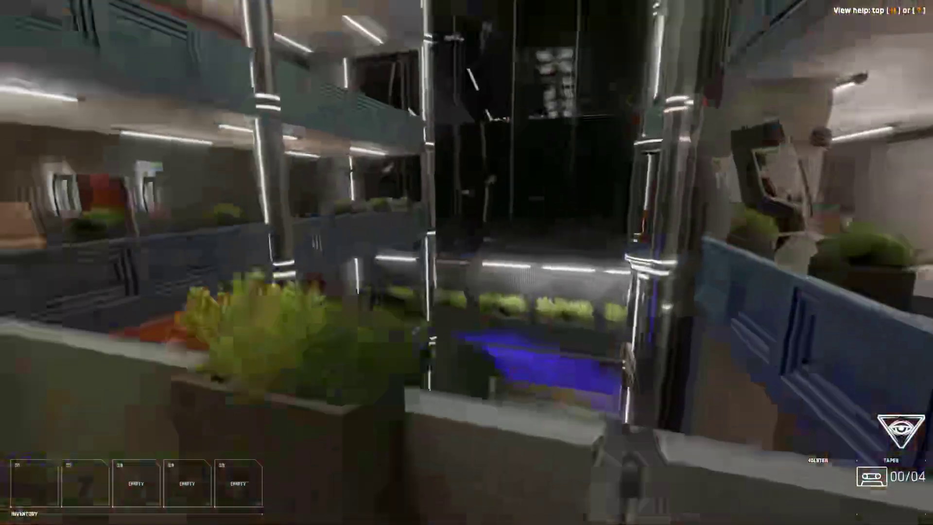
key("w")
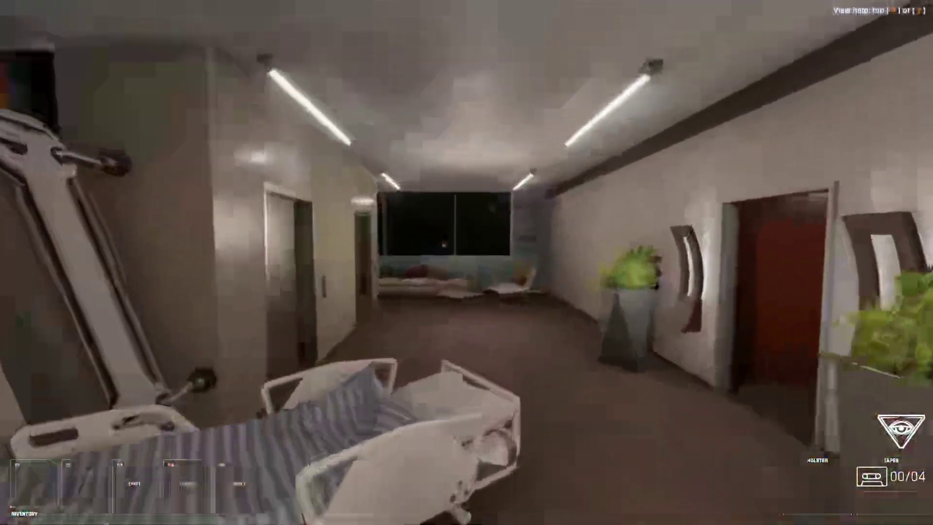
On the walkway, aim the pistol at the red balloon, then holster it and cross.
key("w")
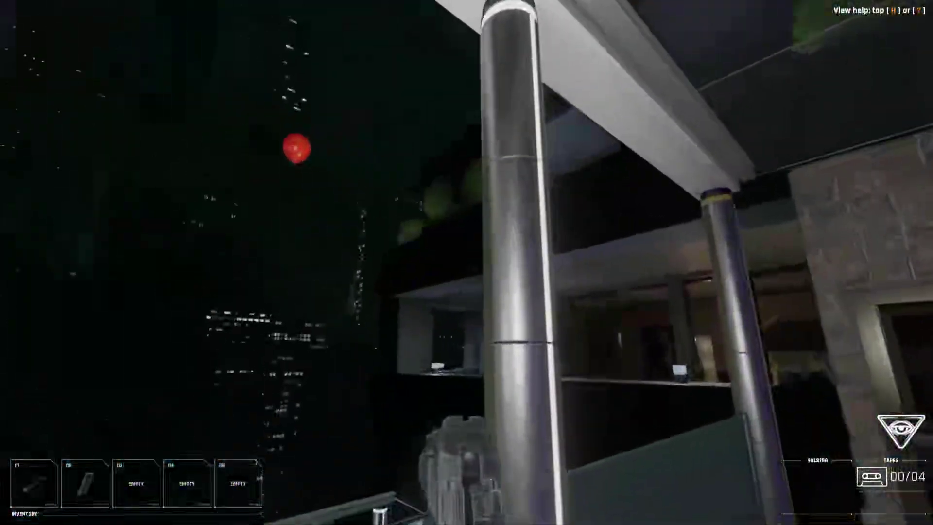
key("w")
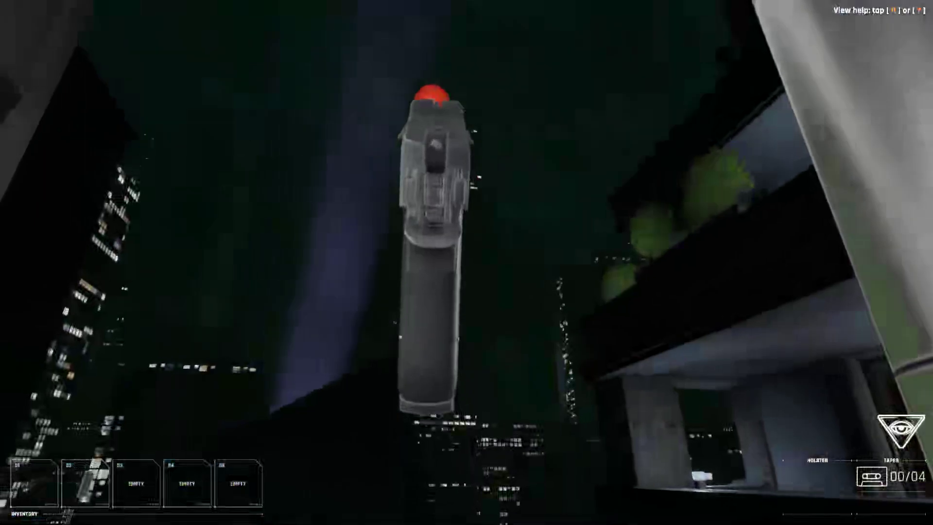
key("w")
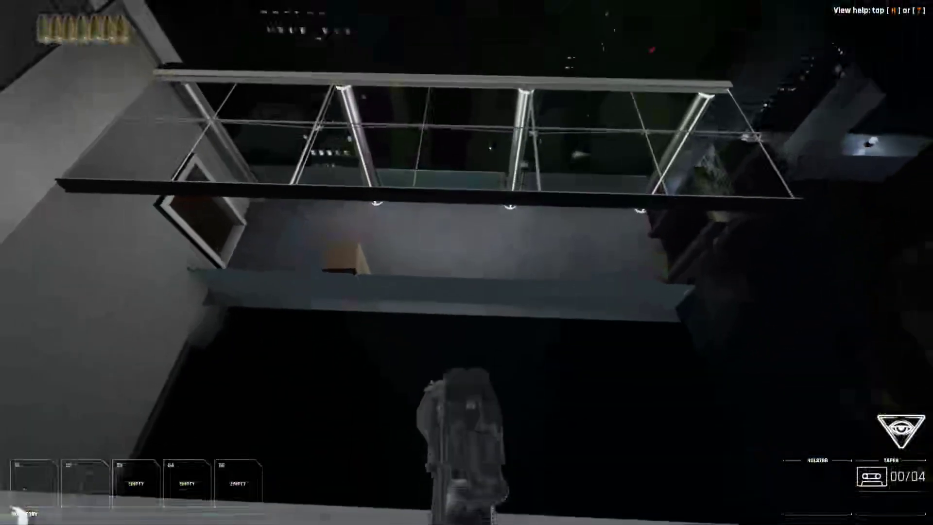
key("w")
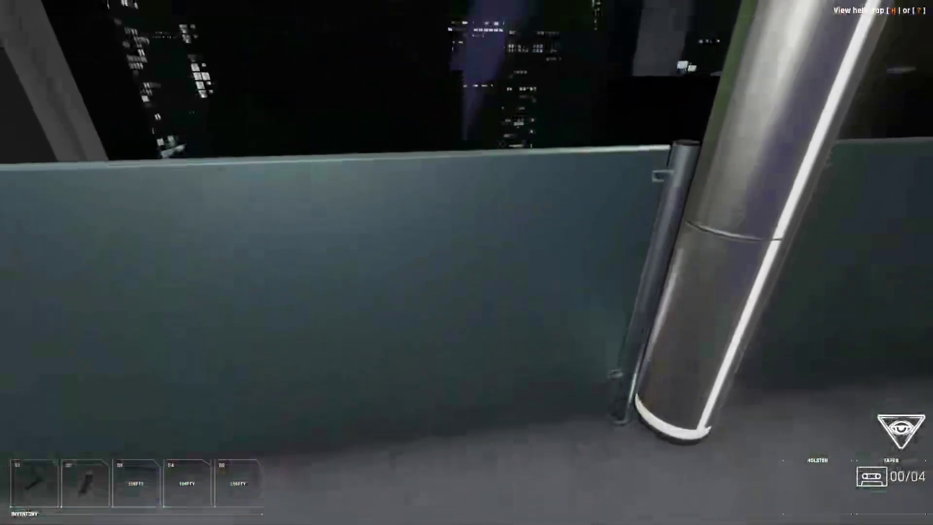
key("w")
key("w")
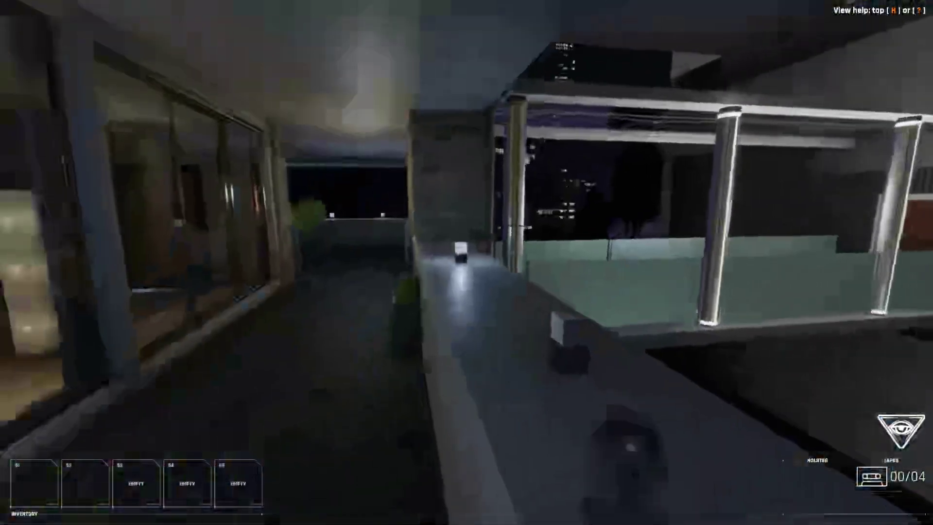
Return along the balcony corridor and through the living room onto the glass-railed balcony.
key("w")
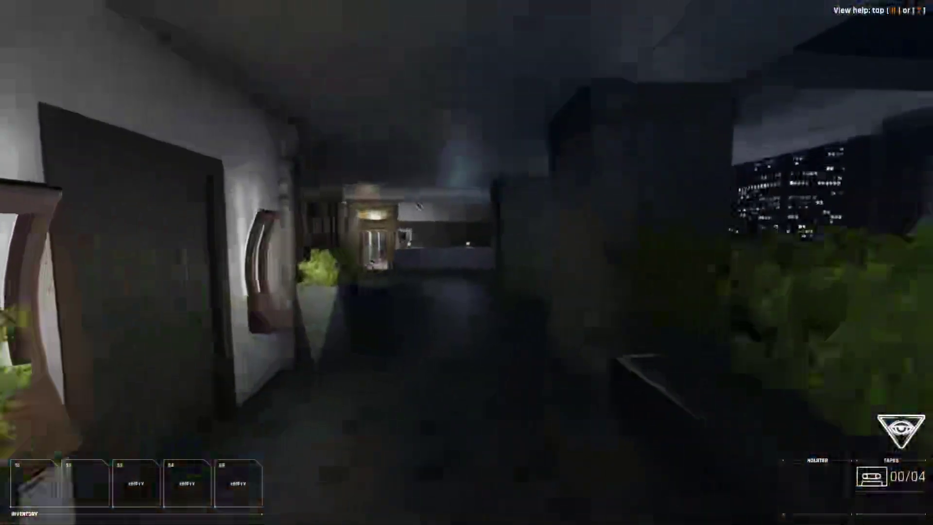
key("w")
key("w")
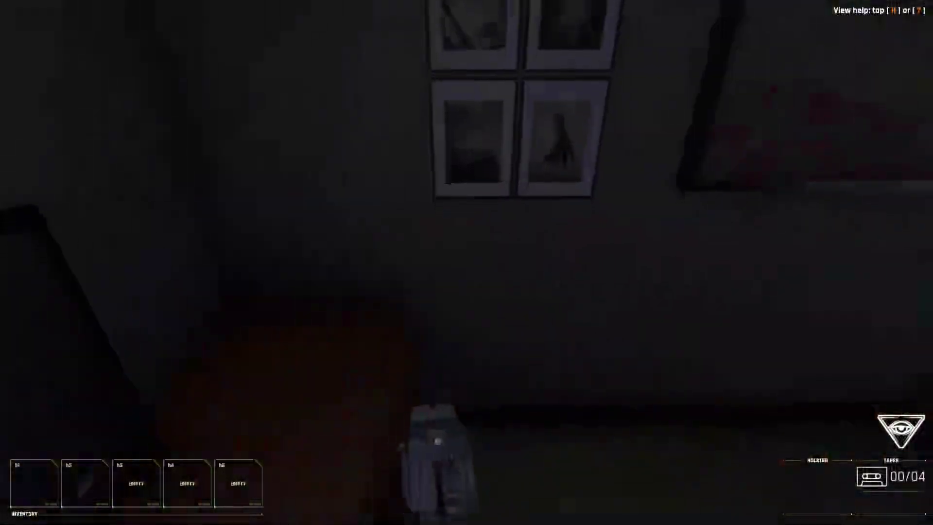
key("w")
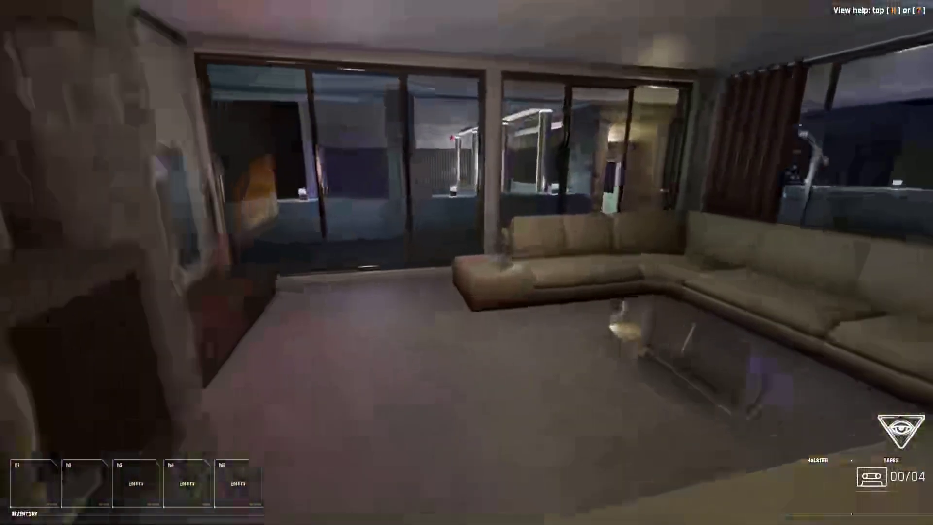
key("w")
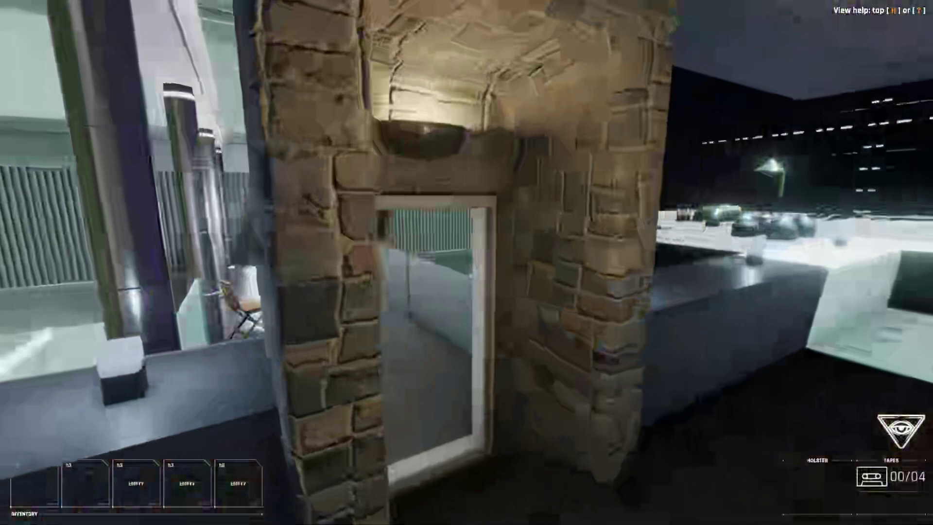
key("w")
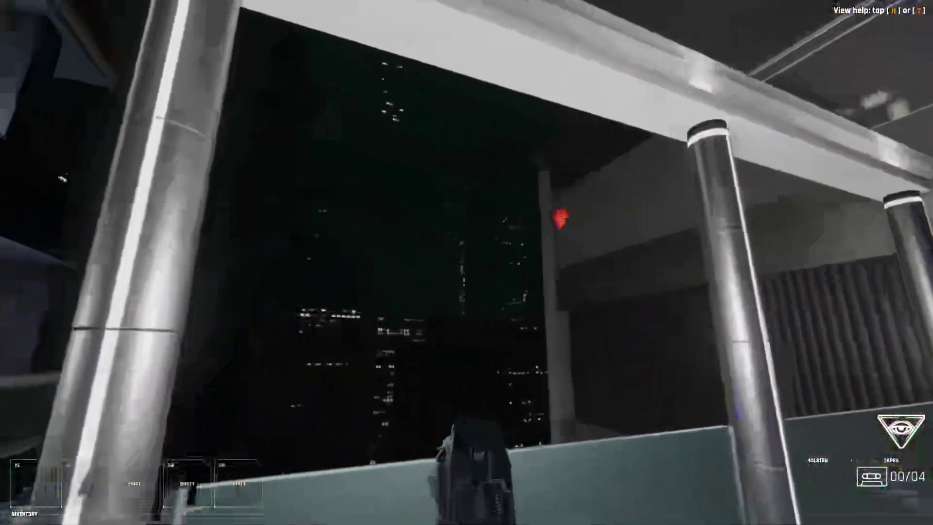
key("w")
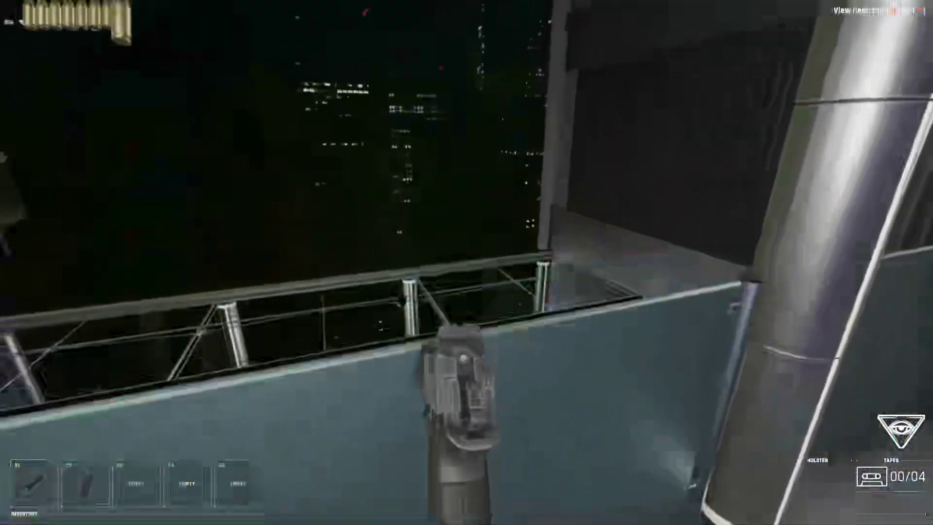
key("w")
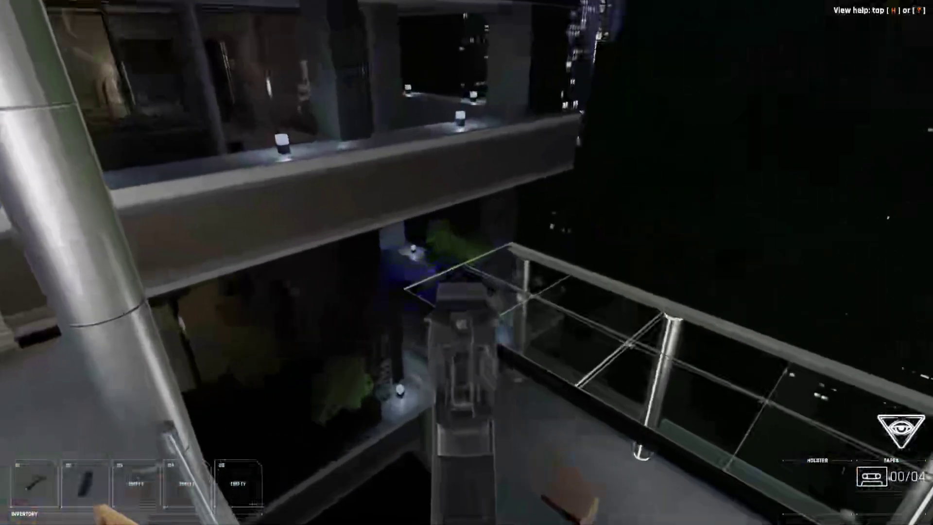
Pass through the brick corridor to the ledge, draw the pistol, and check the chair balcony.
key("w")
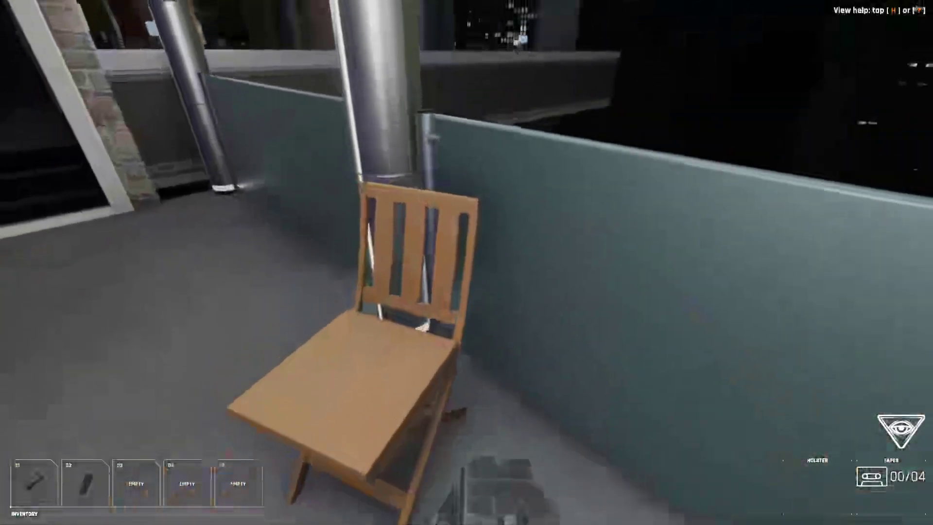
key("w")
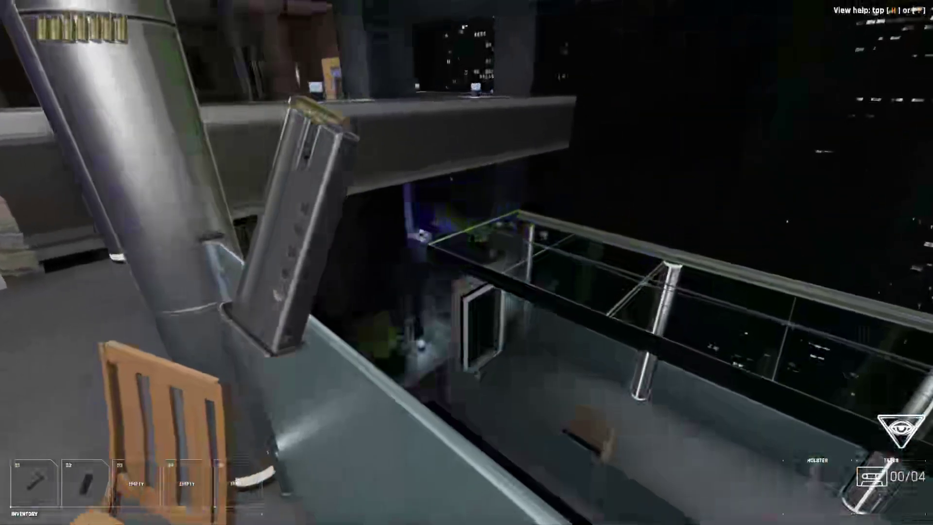
key("w")
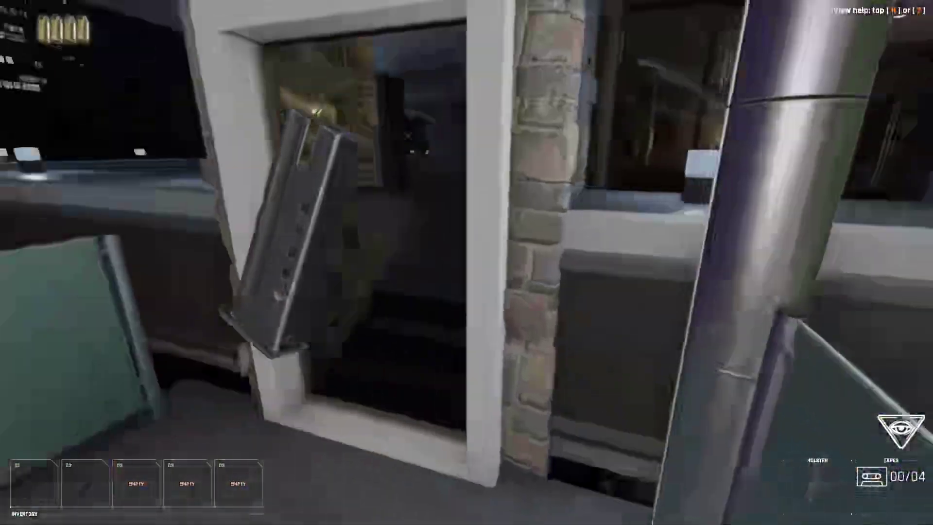
key("w")
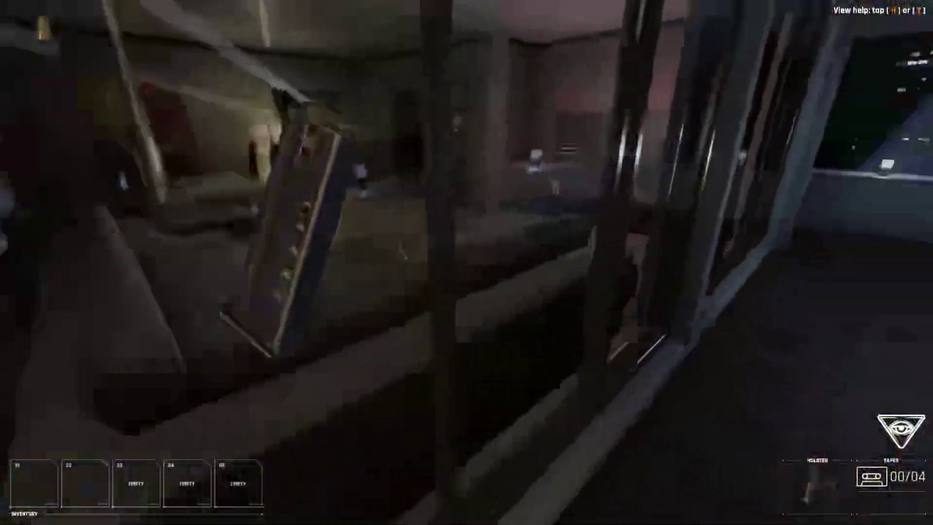
key("w")
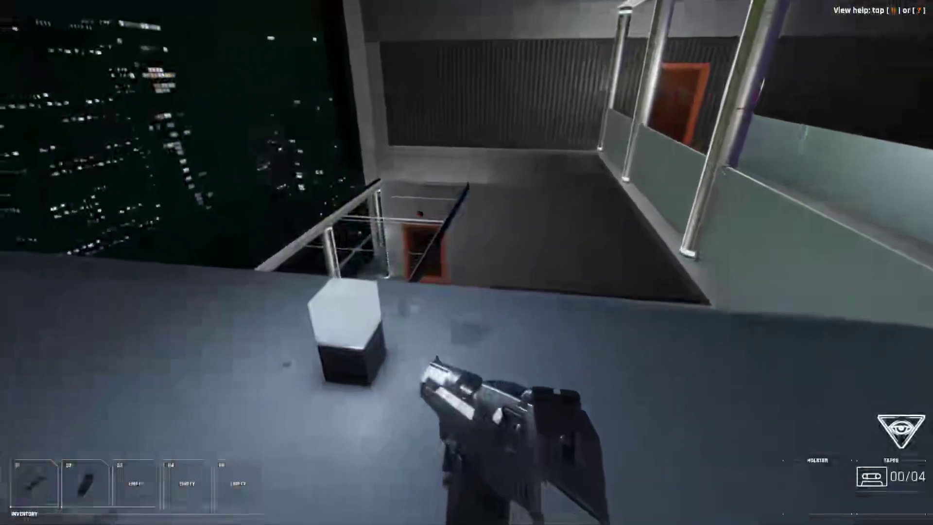
key("1")
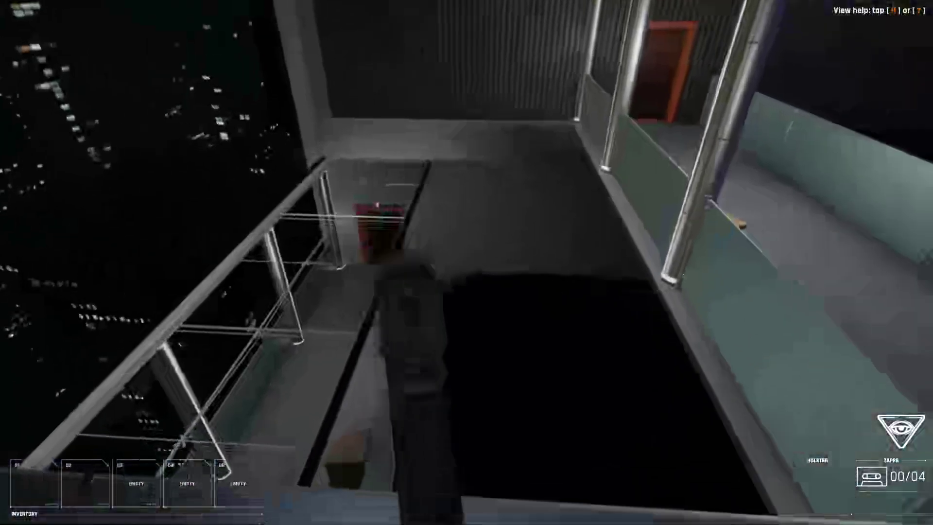
key("w")
key("w")
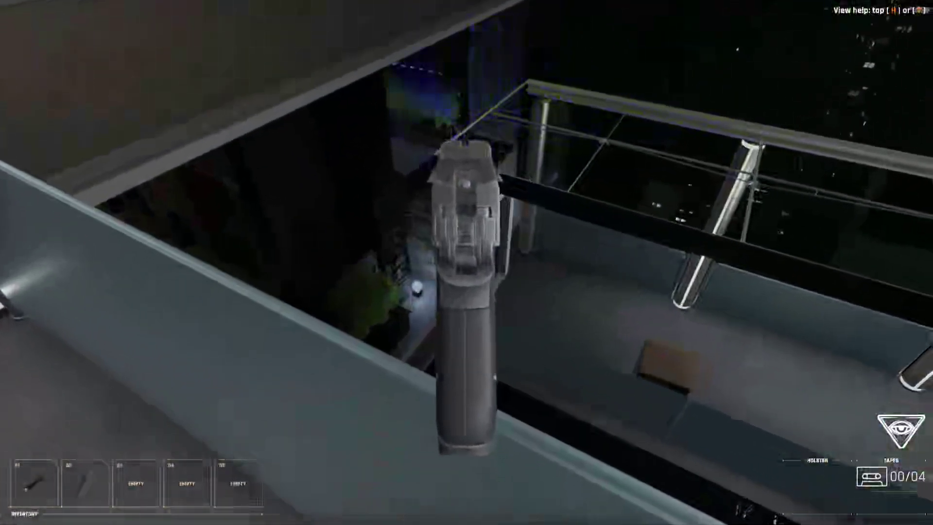
key("w")
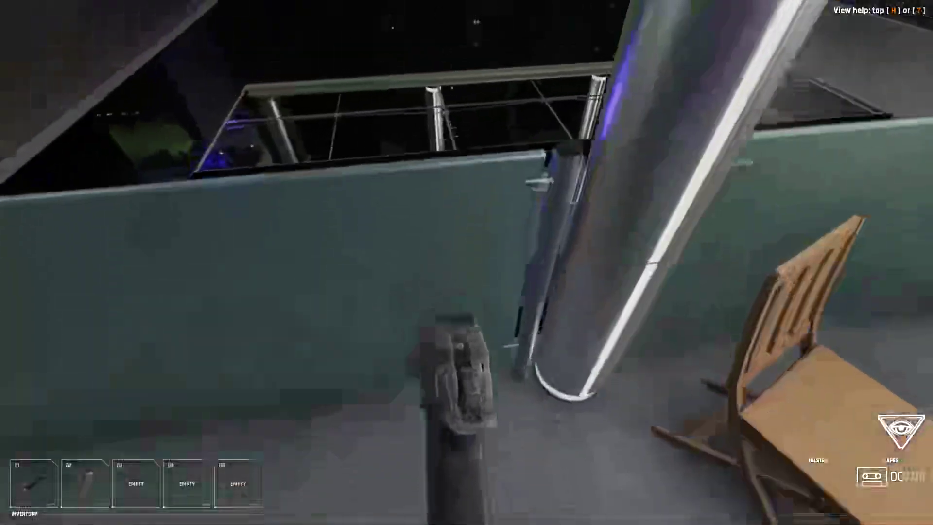
Walk through the orange doorway into the office, past the boxes, to the planter ledge.
key("w")
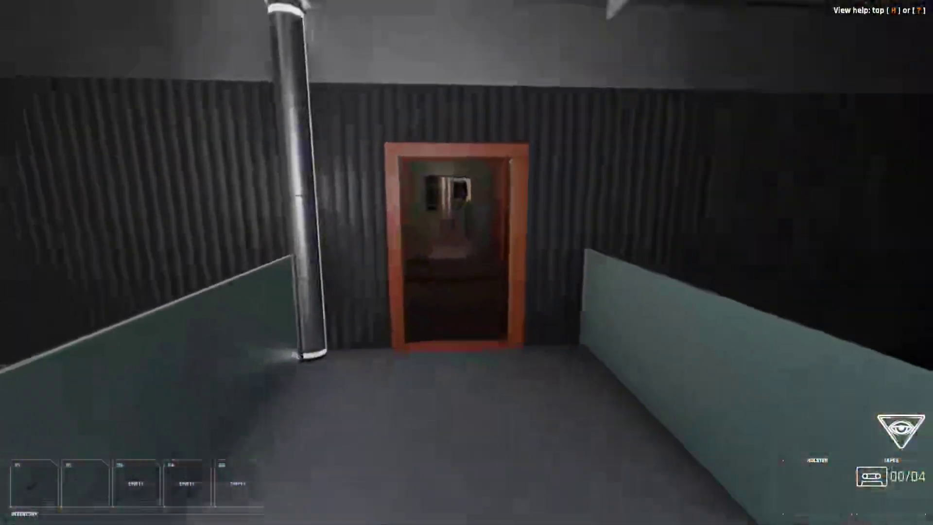
key("w")
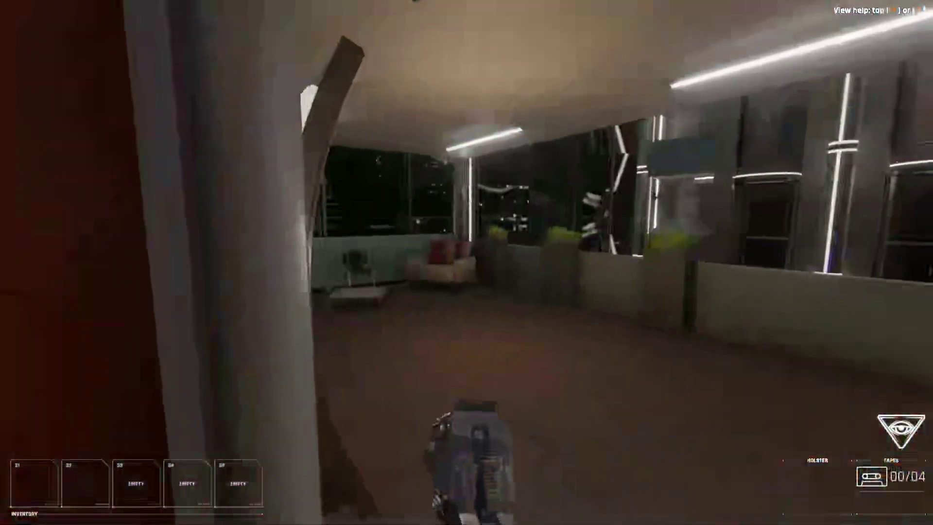
key("w")
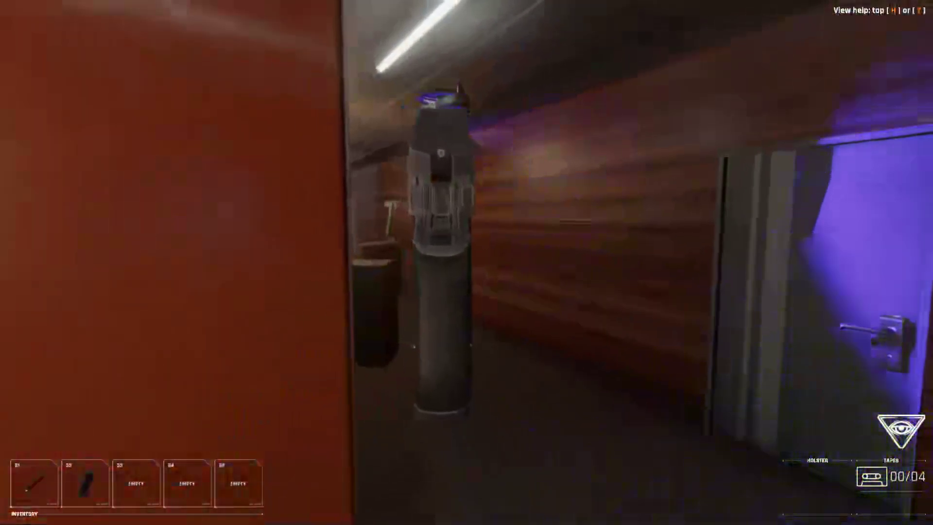
key("w")
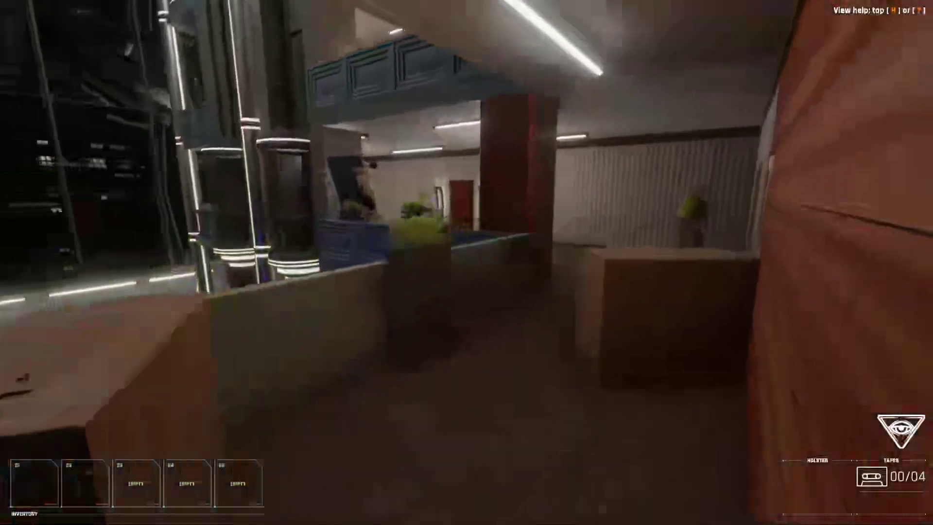
key("w")
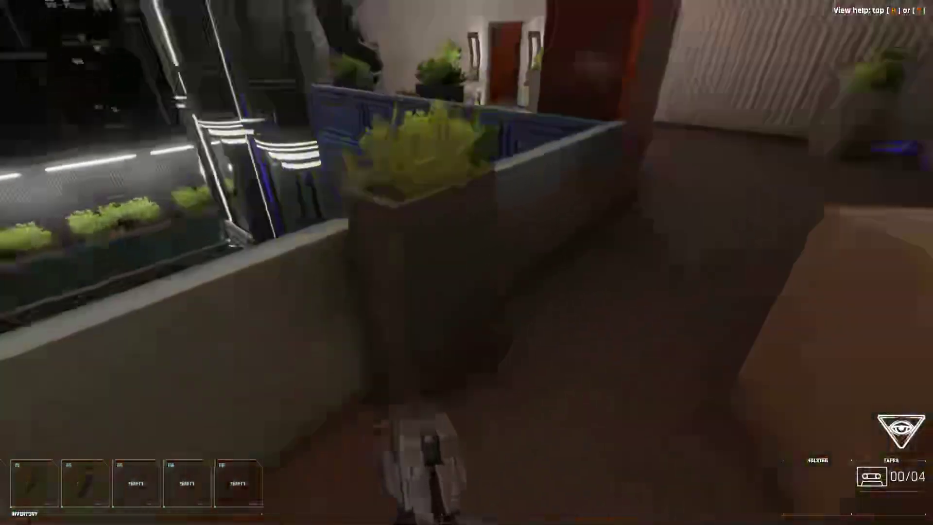
Cross the hospital room to the window couch and continue into the elevator hallway.
key("w")
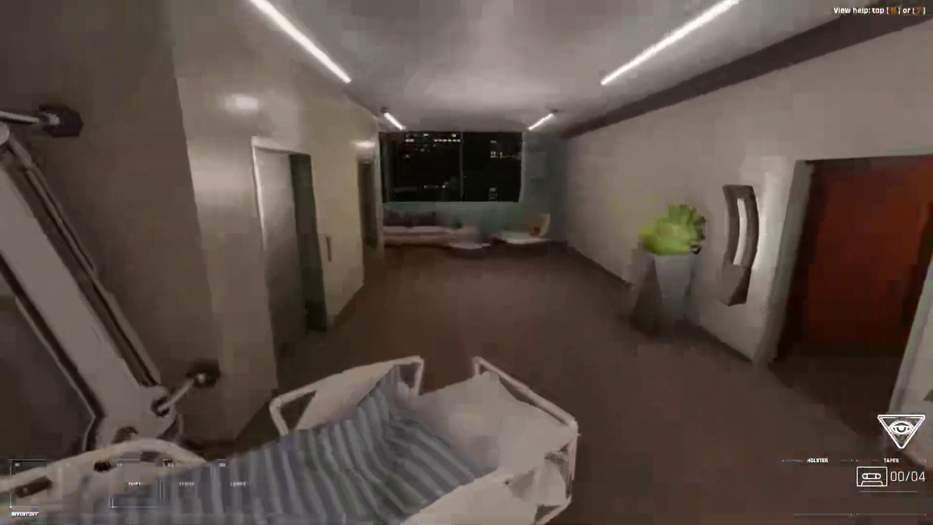
key("w")
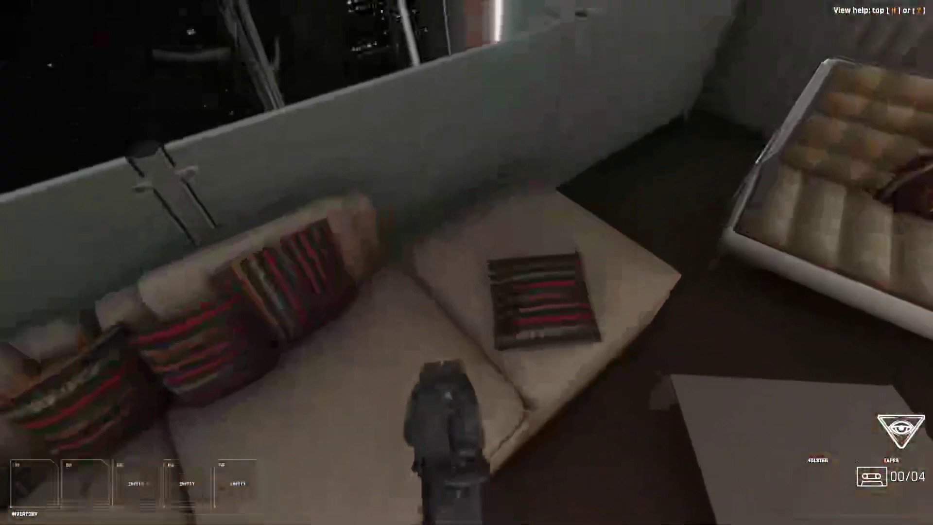
key("w")
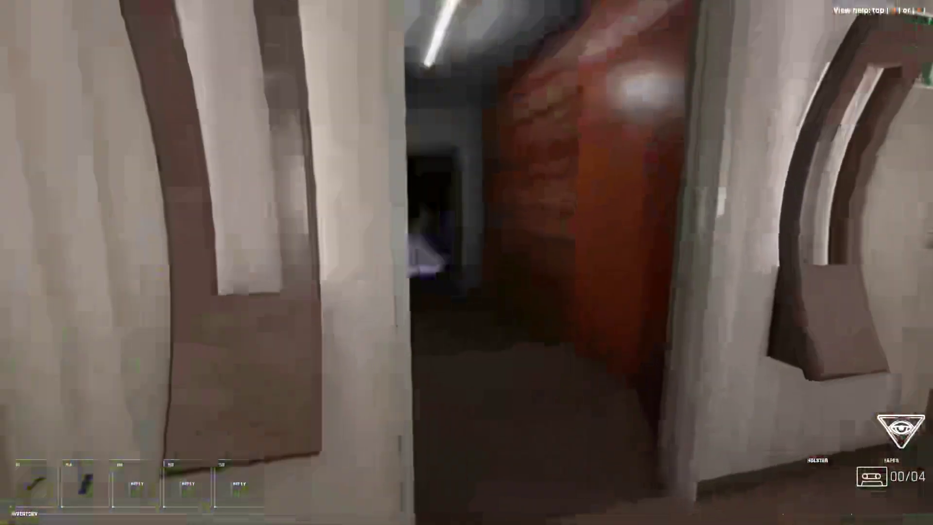
key("w")
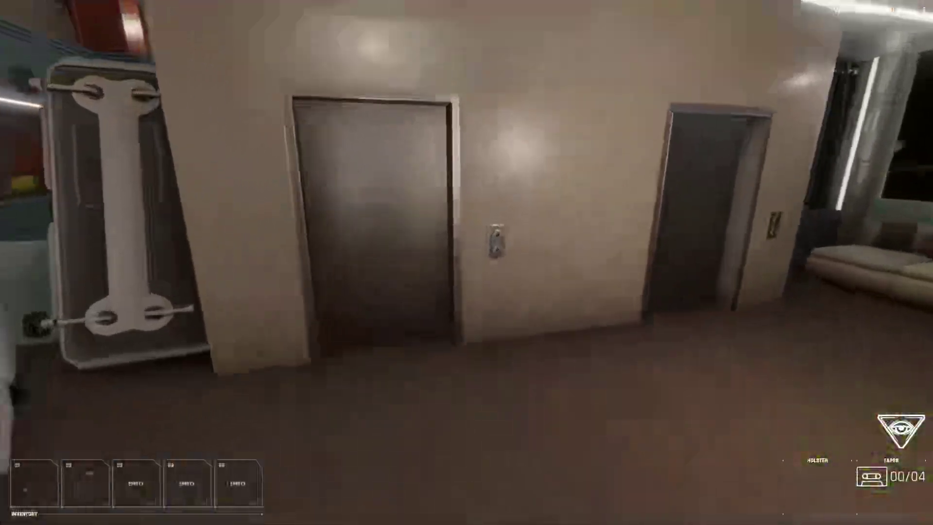
Round the corner past the elevator panel to overlook the multi-level atrium.
key("w")
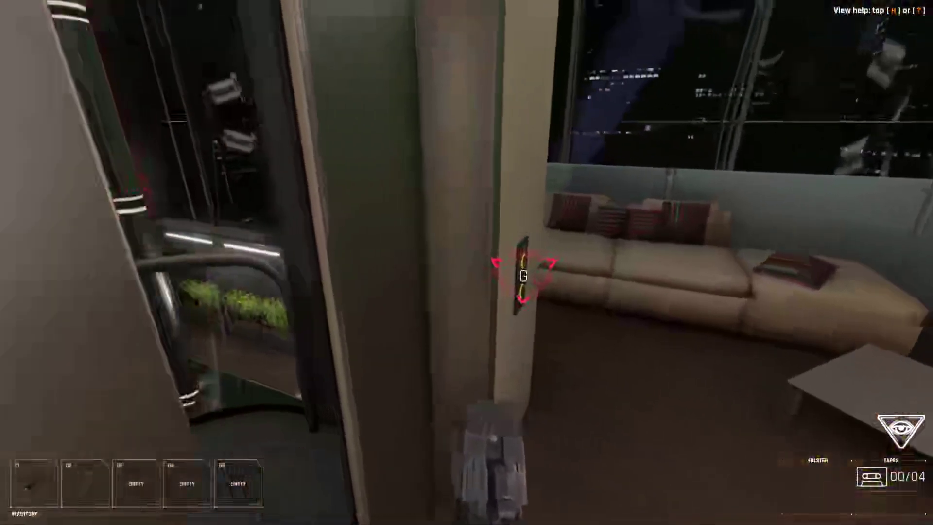
key("w")
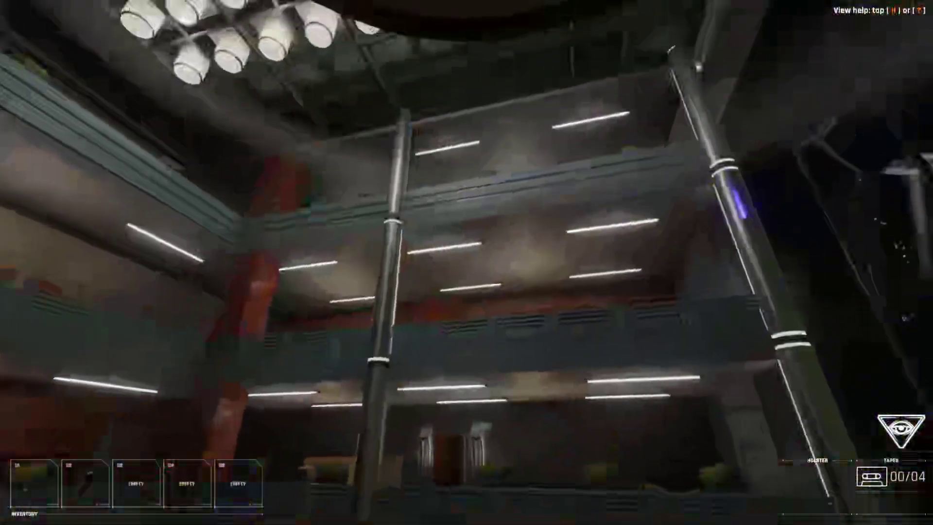
key("w")
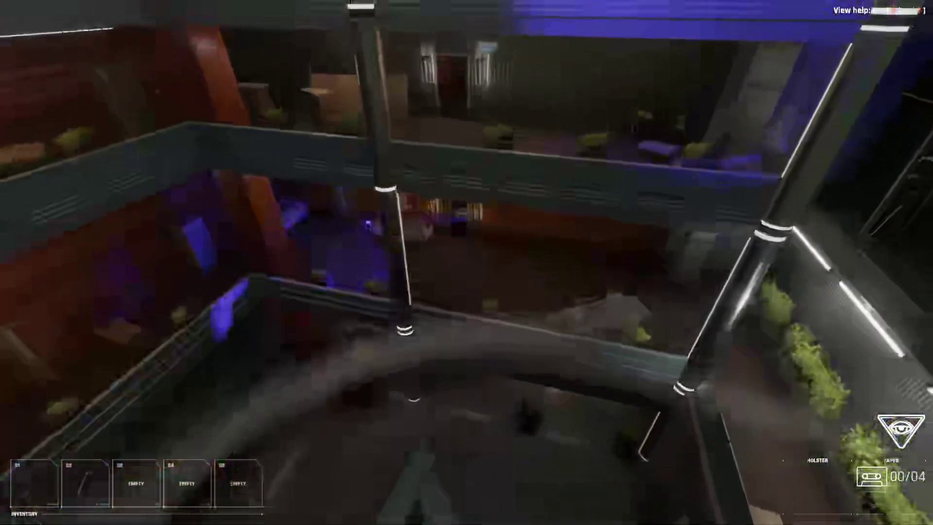
key("w")
key("w")
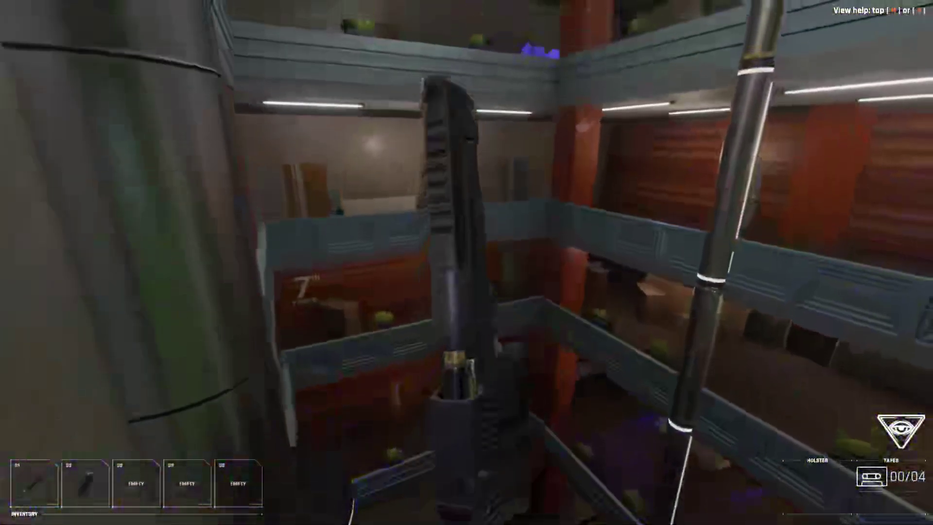
Ride the elevator to the 8th floor and step out into the red-walled hallway.
key("w")
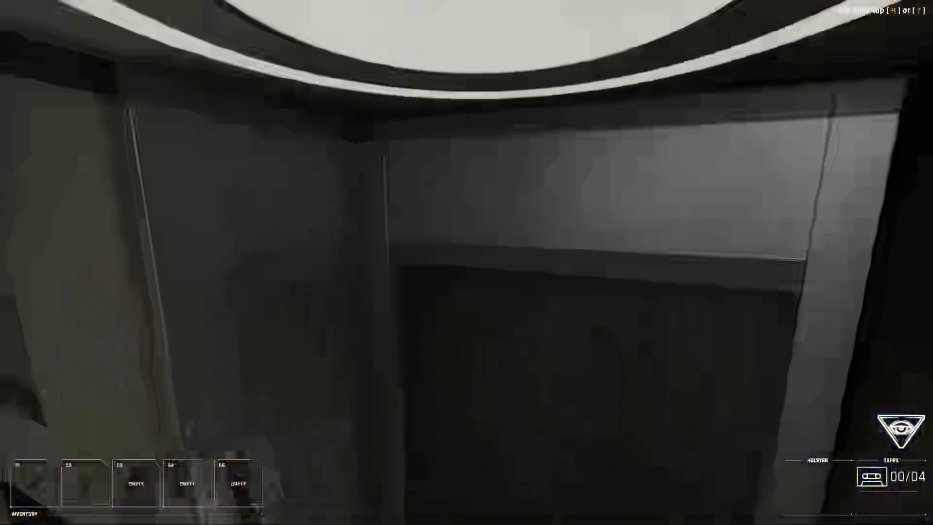
key("w")
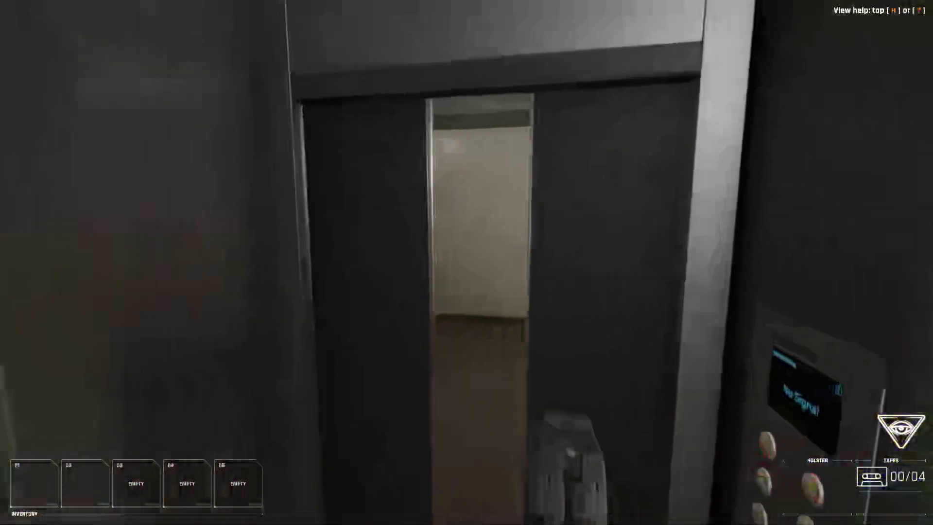
key("w")
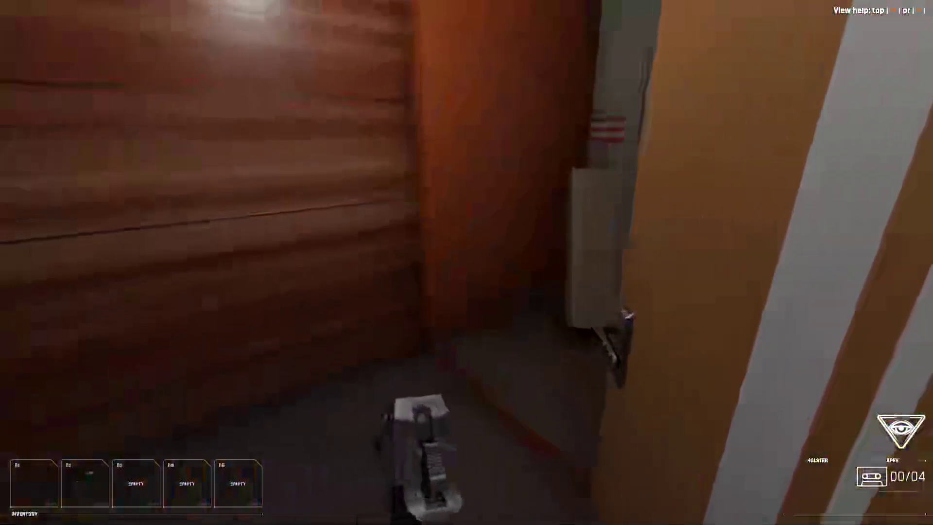
Follow the night catwalk past the stacked boxes and railing turret toward the lit doorway.
key("w")
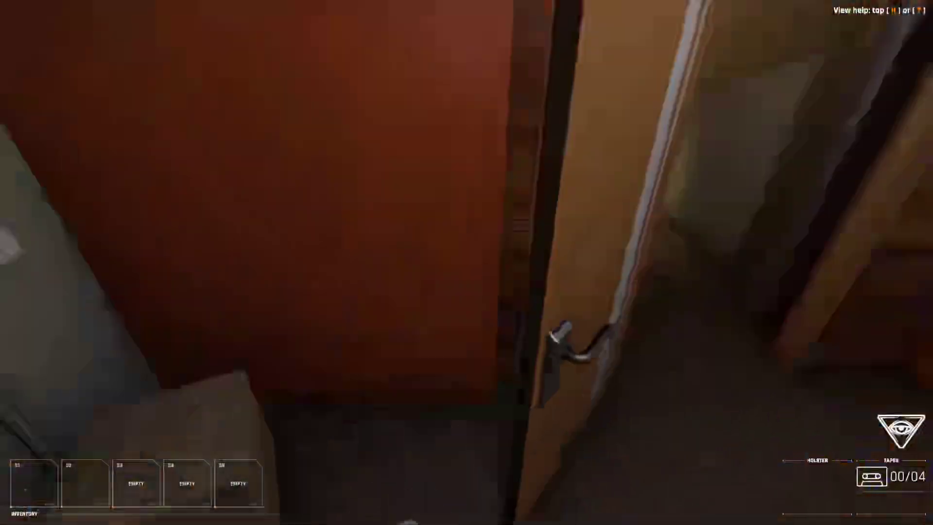
key("w")
key("w")
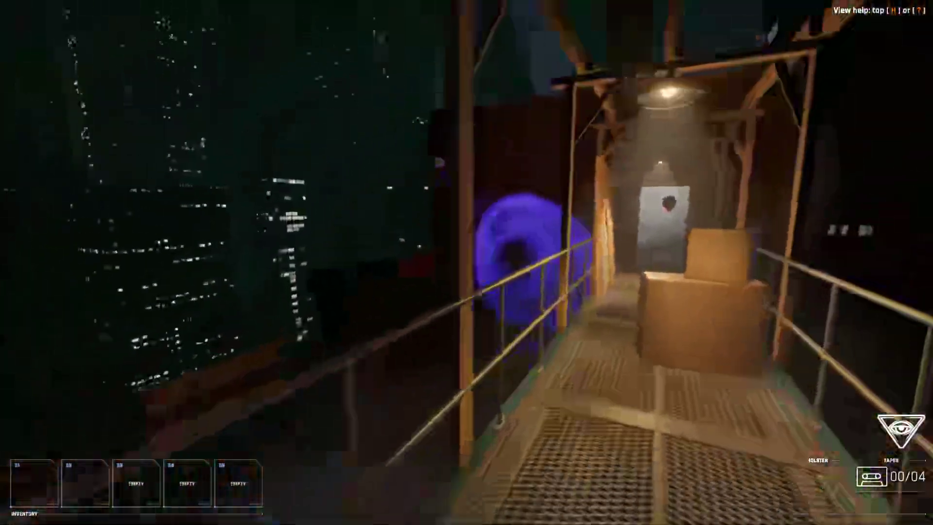
key("w")
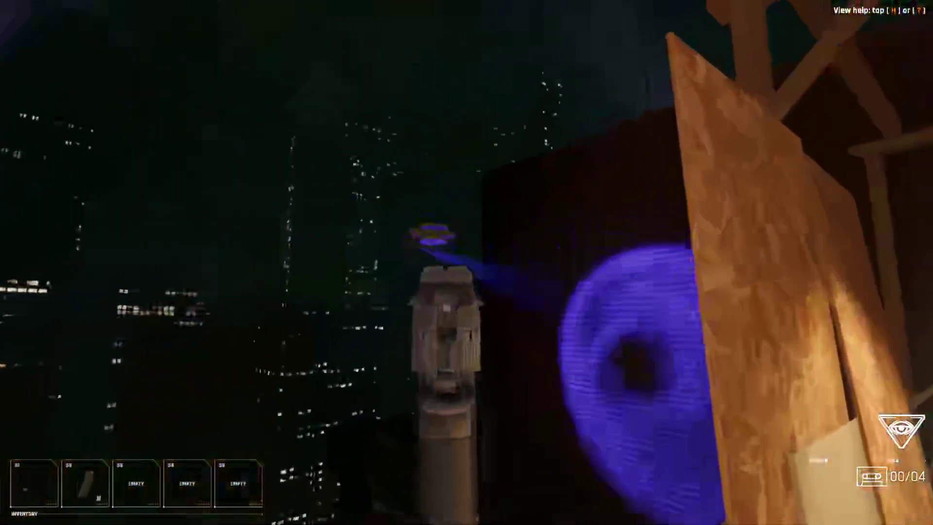
key("s")
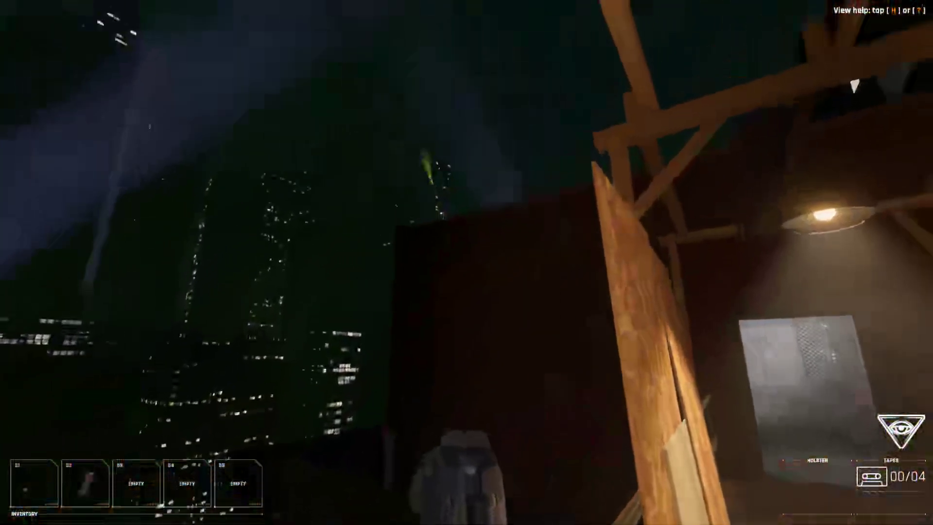
key("w")
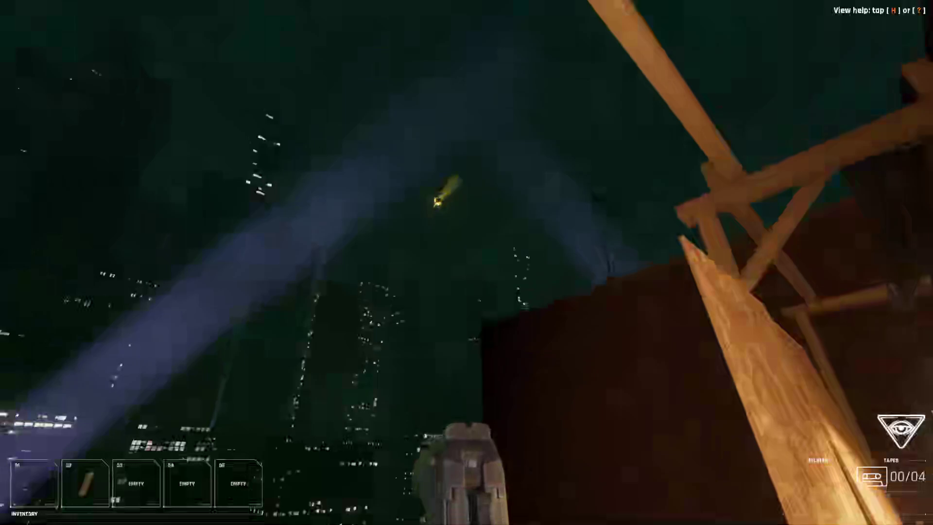
key("w")
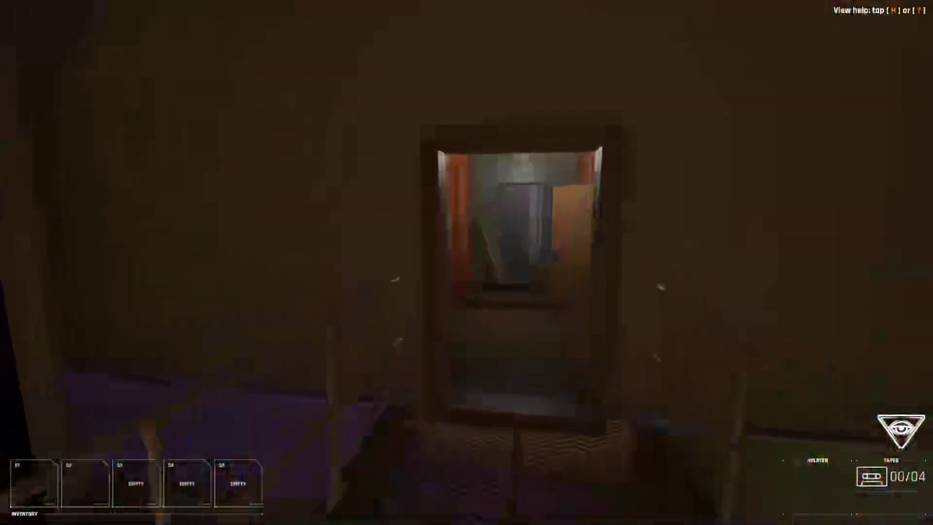
key("w")
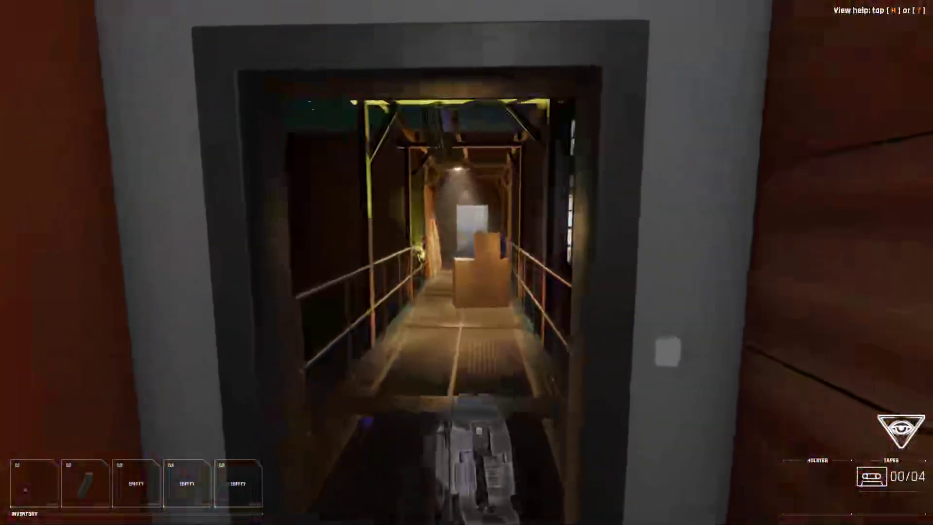
key("w")
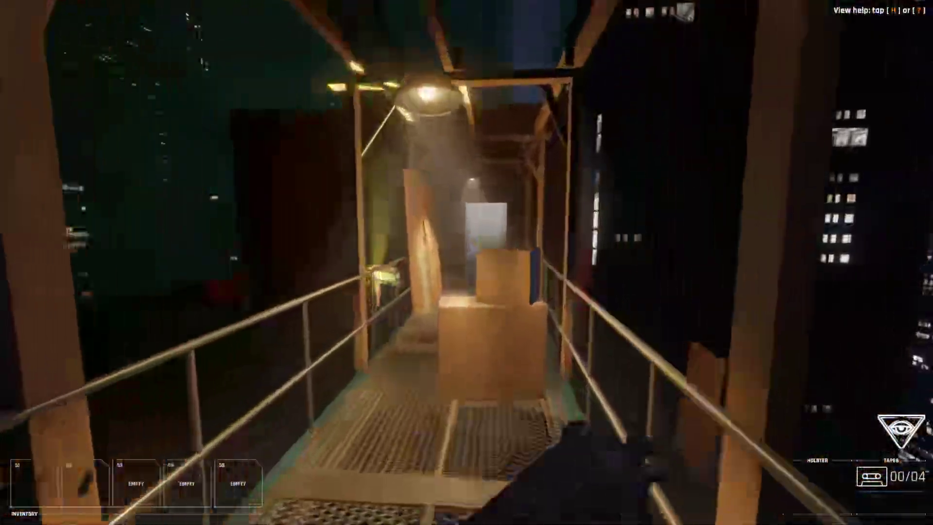
key("w")
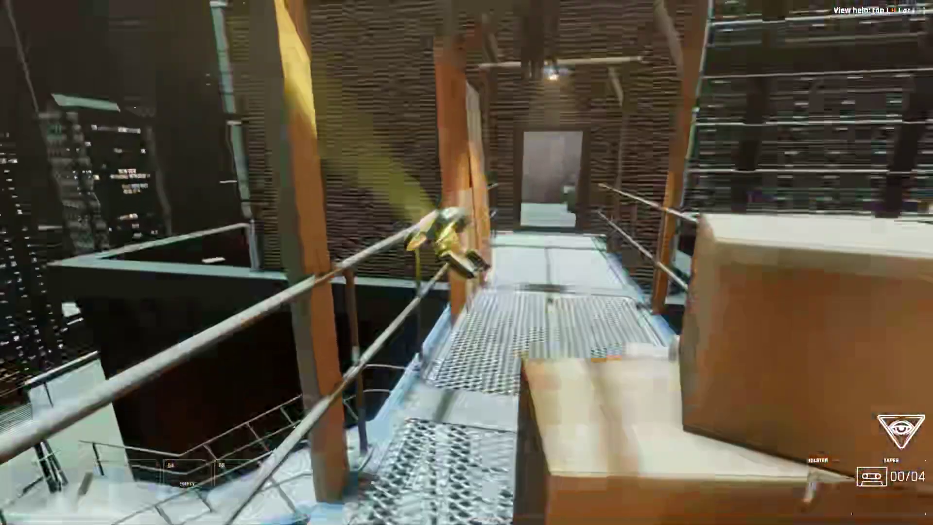
key("w")
key("w")
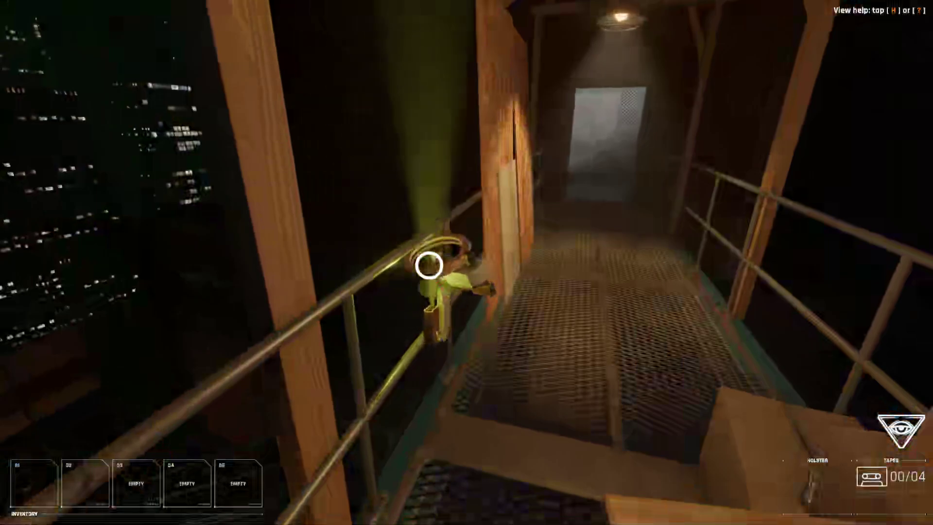
key("w")
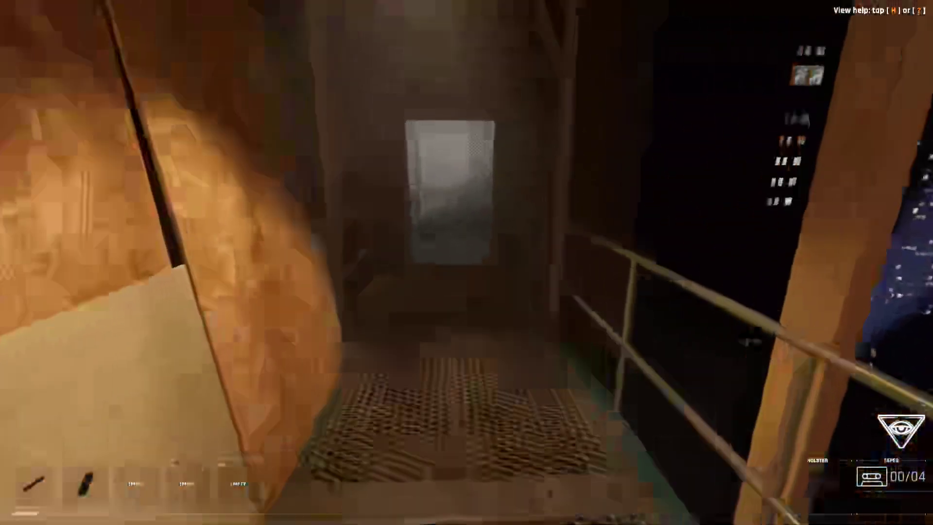
Cross the roof through the brick-wall doorway and grab the first tape by the fence (1/4).
key("w")
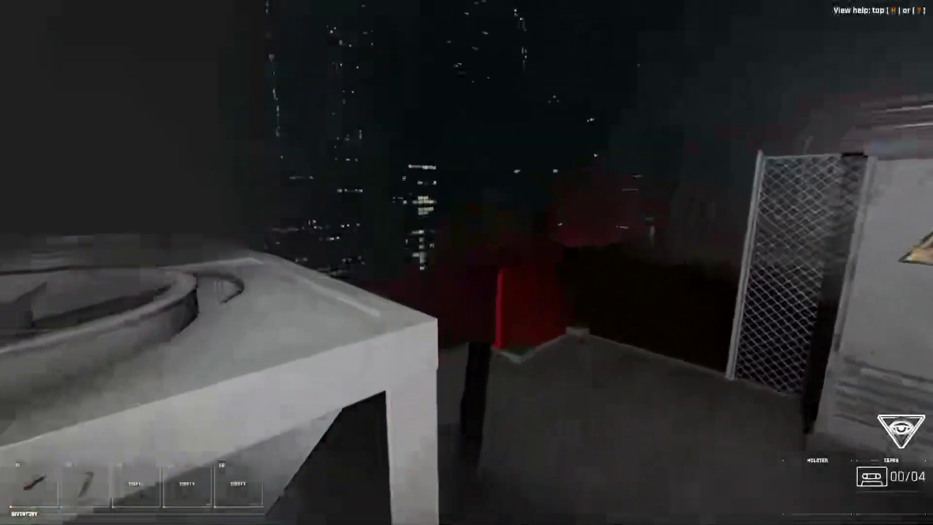
key("w")
key("w")
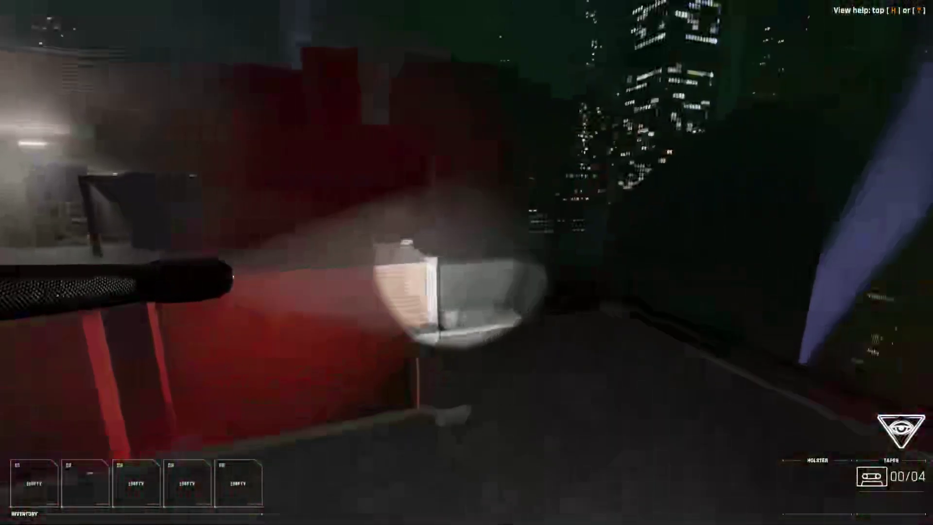
key("w")
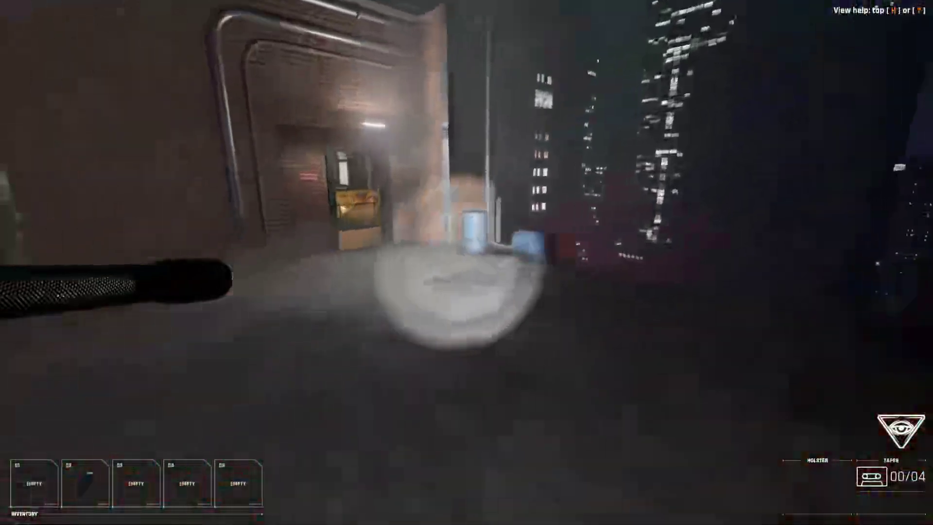
key("w")
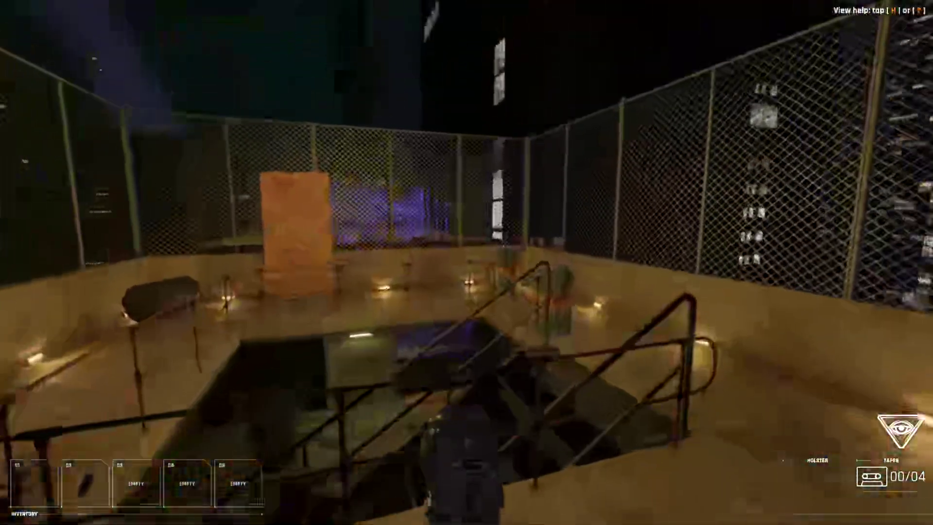
key("w")
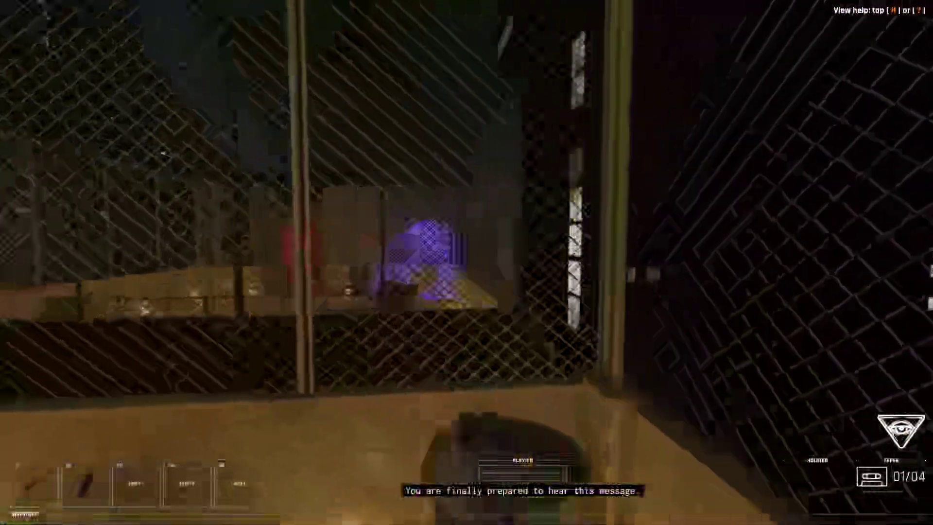
Drop through the roof pit and stairwell into the rooms below to collect more tapes (3/4).
key("w")
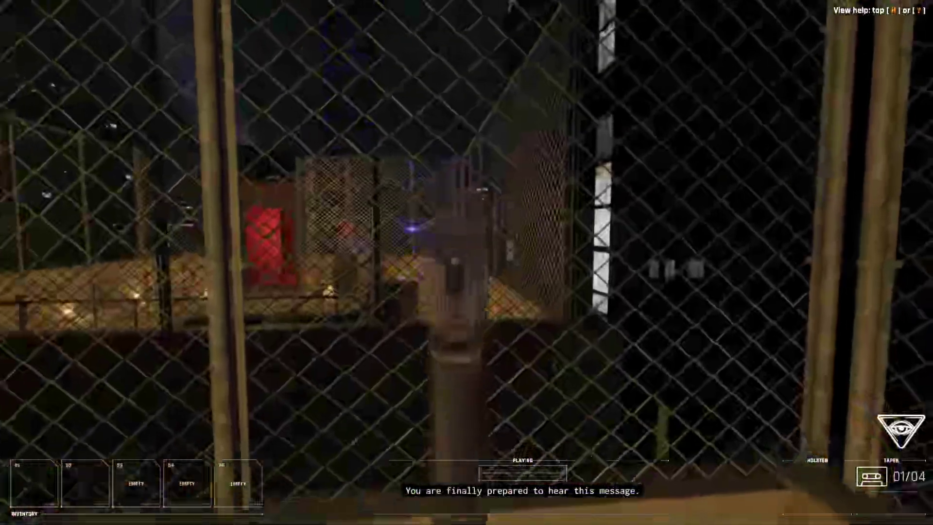
key("w")
key("w")
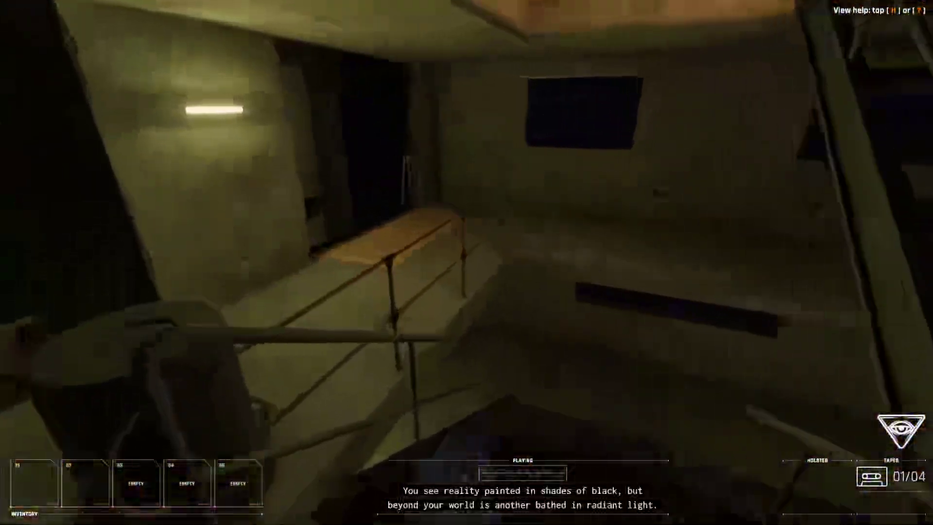
key("w")
key("w")
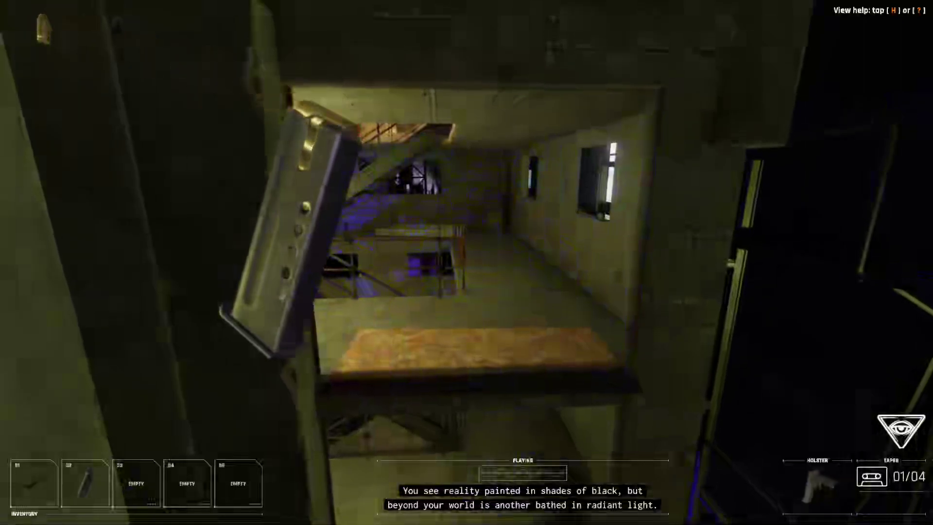
key("w")
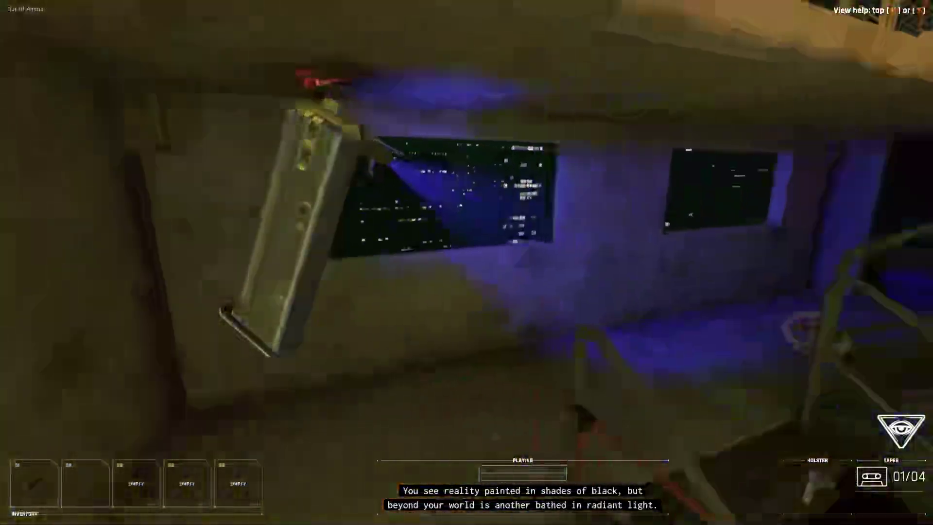
key("w")
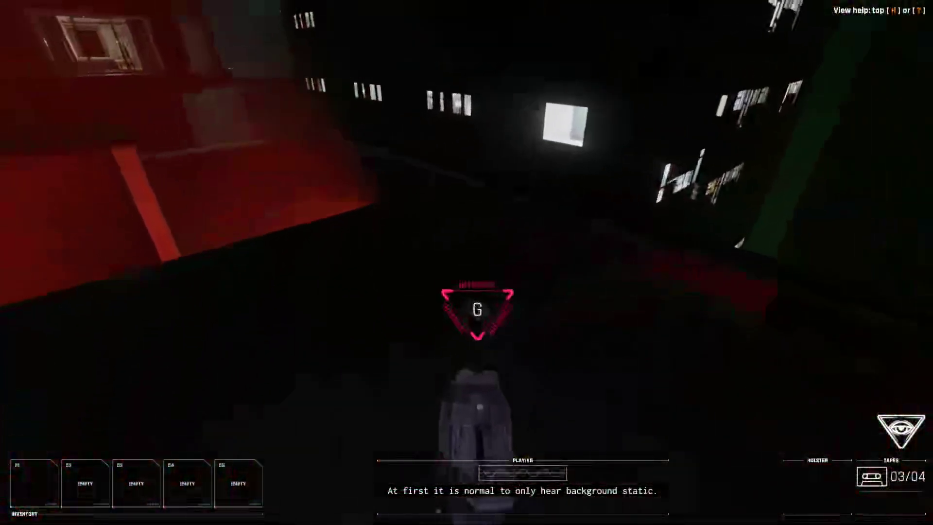
Pick up the fourth tape (4/4) with G, then switch on the flashlight at the doorway.
key("g")
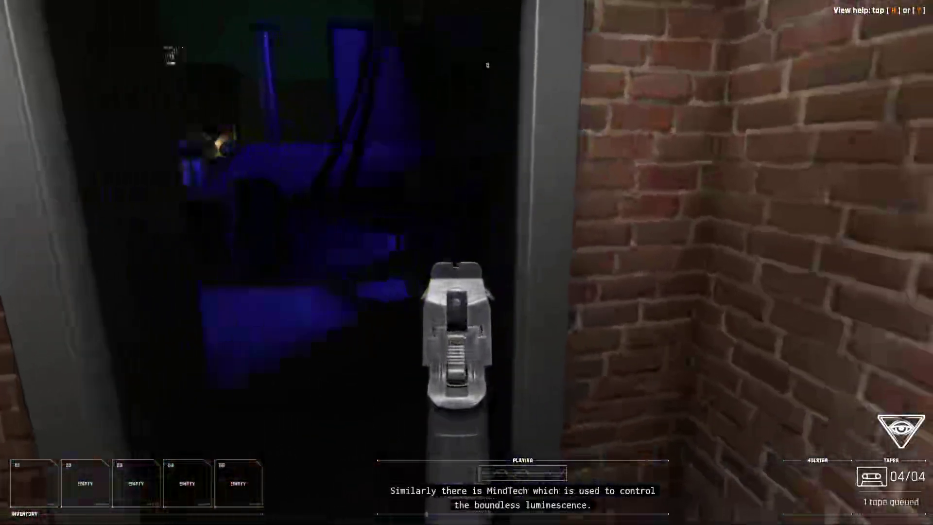
key("f")
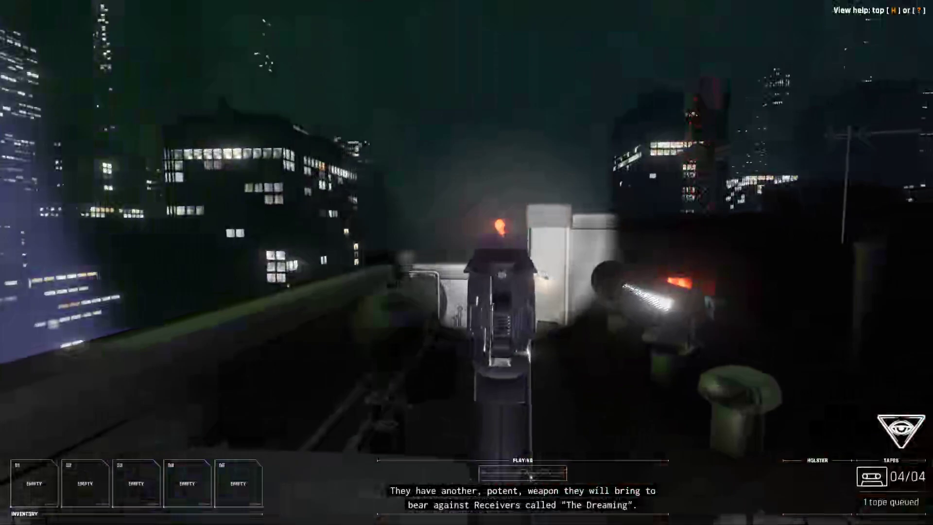
Shoot at the rooftop turret, holster the pistol, and take out a spare magazine.
left_click(467, 263)
key("h")
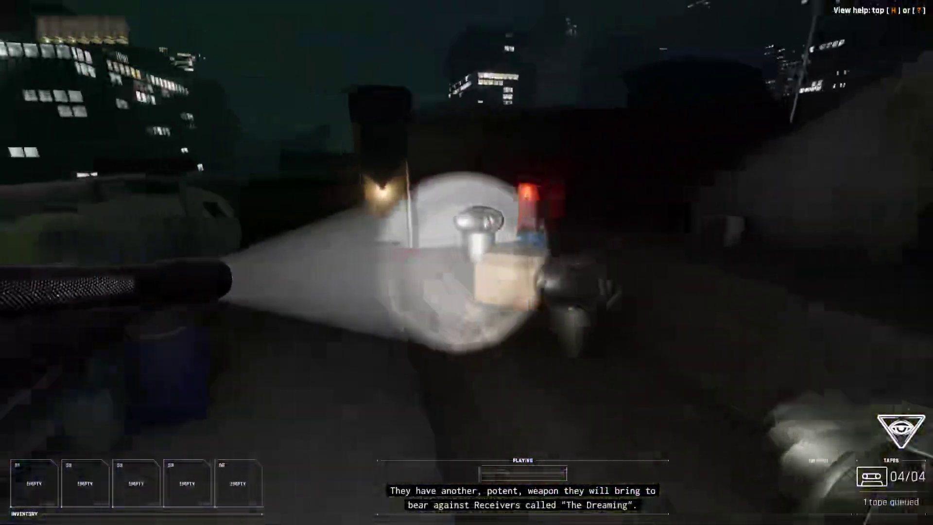
key("r")
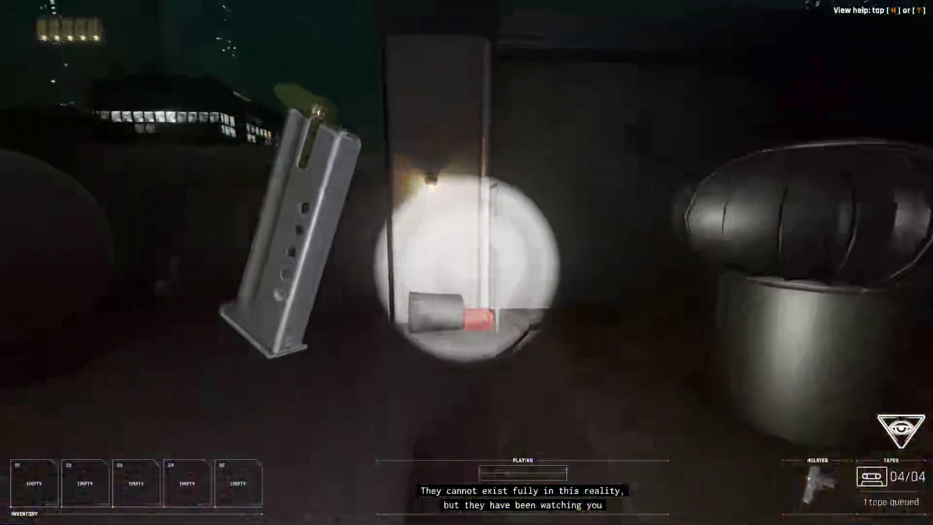